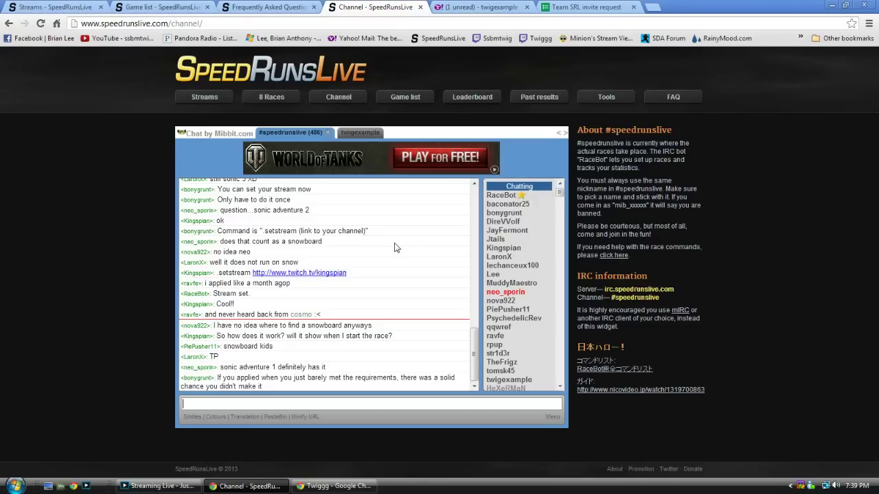
- Open the RaceBot Command List from the FAQ page
{"action": "left_click", "coordinate": [264, 6]}
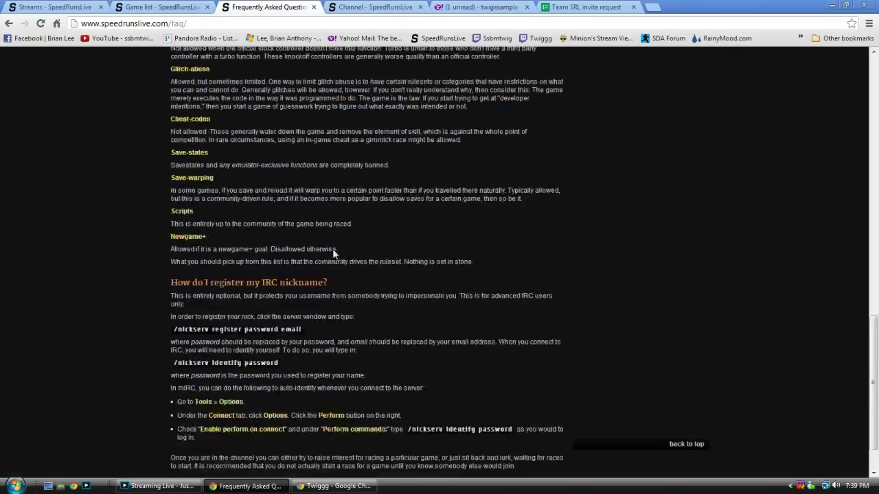
{"action": "scroll", "coordinate": [332, 249], "scroll_direction": "up", "scroll_amount": 15}
{"action": "scroll", "coordinate": [343, 241], "scroll_direction": "up", "scroll_amount": 3}
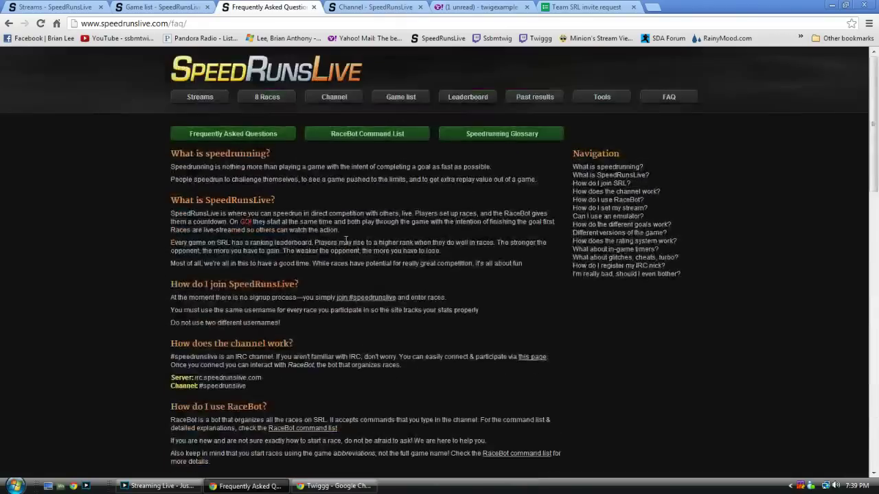
{"action": "left_click", "coordinate": [327, 138]}
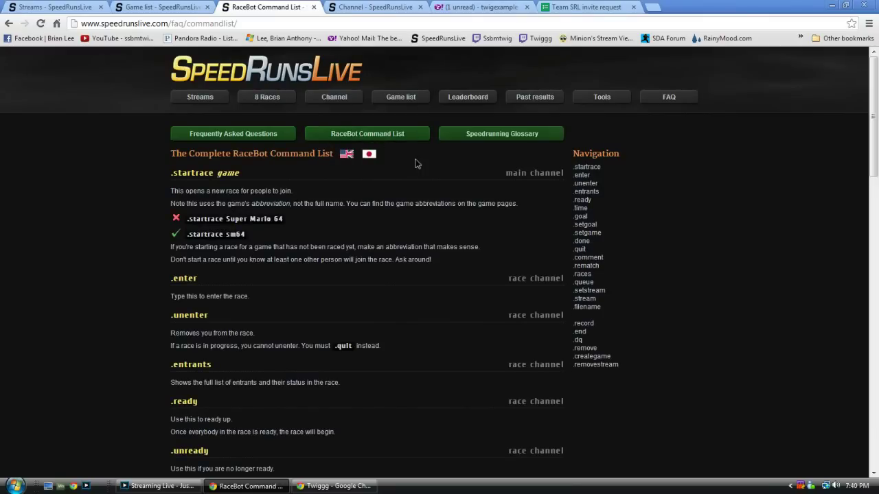
- Scroll through the RaceBot race commands, then leave the list
{"action": "scroll", "coordinate": [415, 163], "scroll_direction": "down", "scroll_amount": 1}
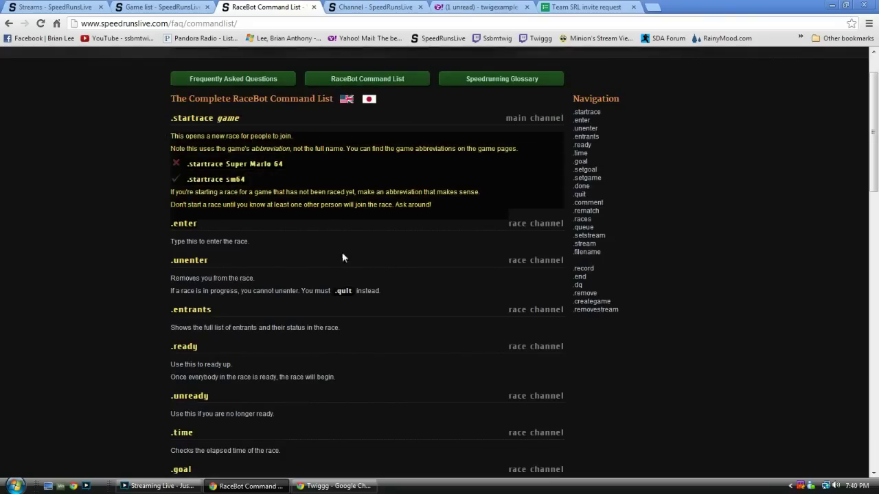
{"action": "scroll", "coordinate": [290, 235], "scroll_direction": "down", "scroll_amount": 1}
{"action": "scroll", "coordinate": [236, 235], "scroll_direction": "down", "scroll_amount": 1}
{"action": "scroll", "coordinate": [274, 226], "scroll_direction": "down", "scroll_amount": 2}
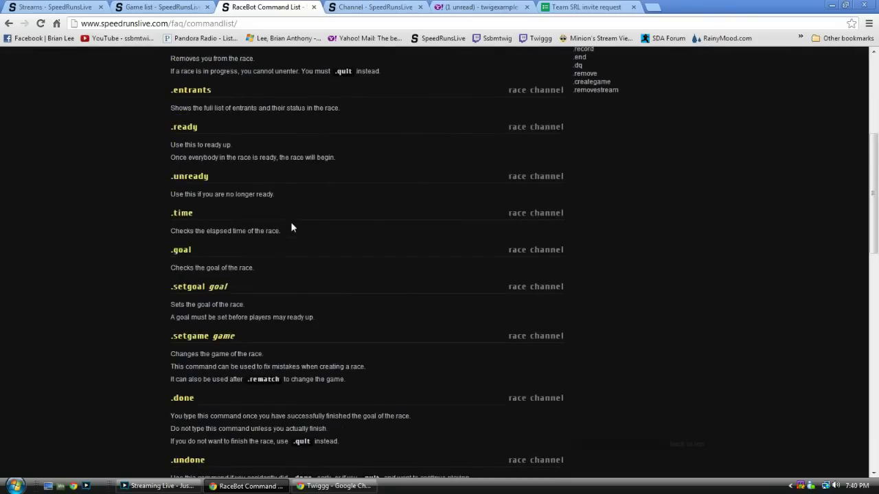
{"action": "scroll", "coordinate": [290, 222], "scroll_direction": "down", "scroll_amount": 1}
{"action": "scroll", "coordinate": [324, 222], "scroll_direction": "down", "scroll_amount": 3}
{"action": "scroll", "coordinate": [378, 240], "scroll_direction": "up", "scroll_amount": 8}
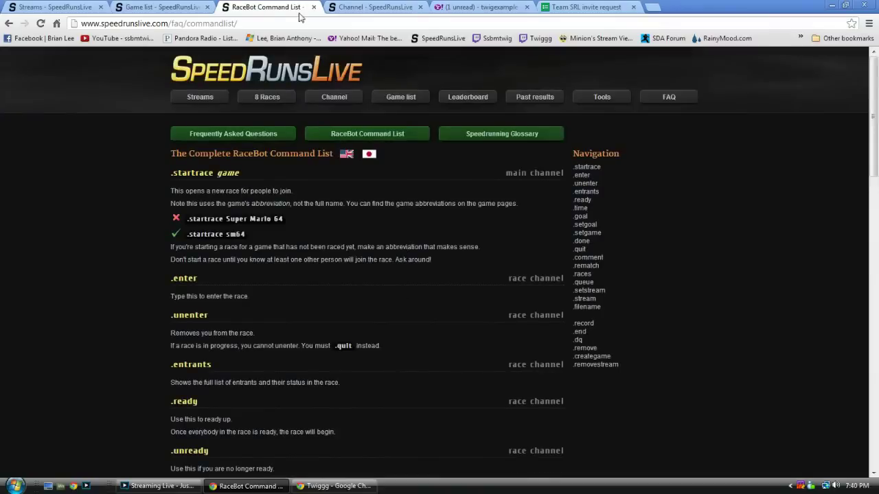
{"action": "left_click", "coordinate": [165, 7]}
- Send .races in #speedrunslive so RaceBot lists the eight current races
{"action": "left_click", "coordinate": [374, 7]}
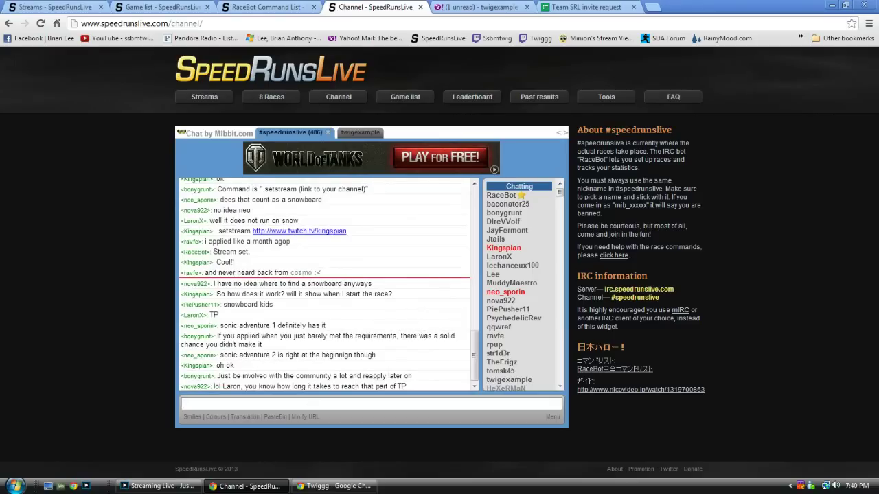
{"action": "type", "text": ".races"}
{"action": "key", "text": "Return"}
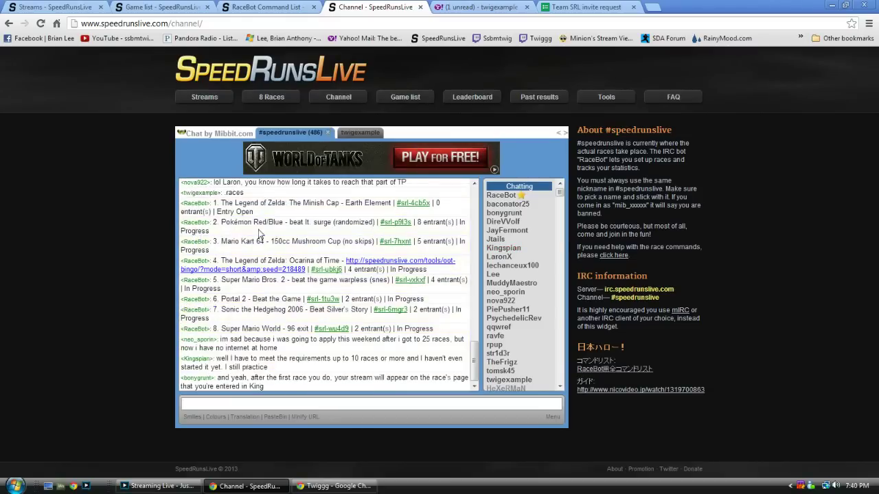
{"action": "scroll", "coordinate": [275, 234], "scroll_direction": "up", "scroll_amount": 2}
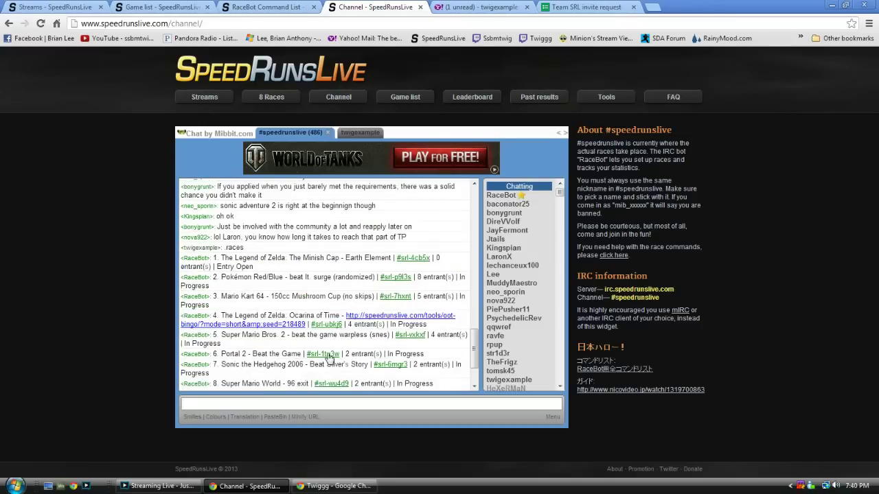
- Look into the #srl-4cb5x Minish Cap race room, then close it
{"action": "left_click", "coordinate": [410, 258]}
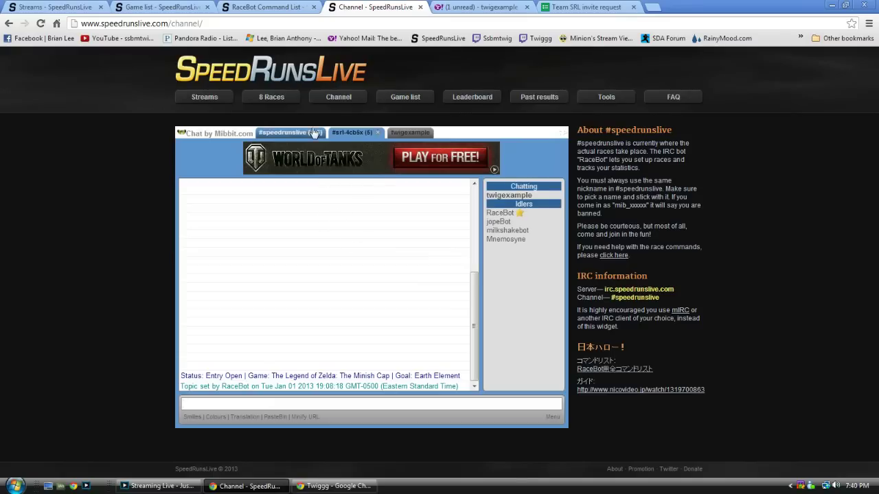
{"action": "left_click", "coordinate": [378, 131]}
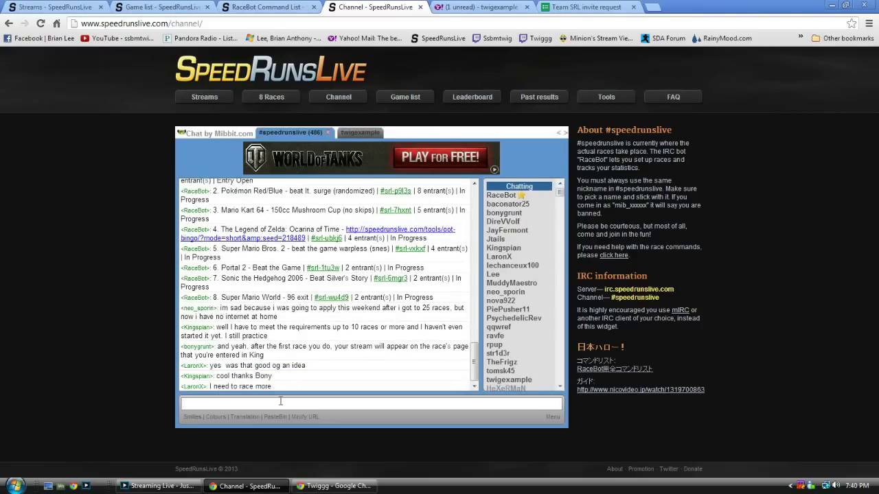
{"action": "scroll", "coordinate": [322, 326], "scroll_direction": "up", "scroll_amount": 2}
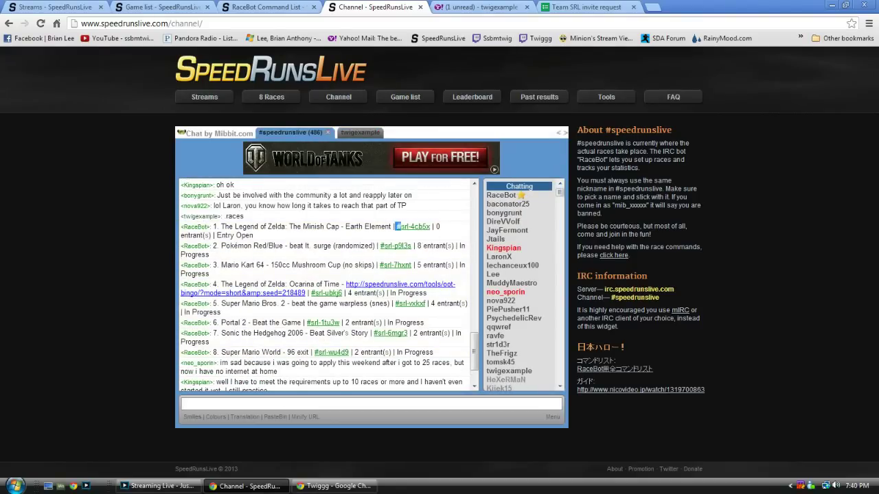
{"action": "left_click_drag", "start_coordinate": [396, 226], "coordinate": [431, 226]}
{"action": "left_click", "coordinate": [450, 232]}
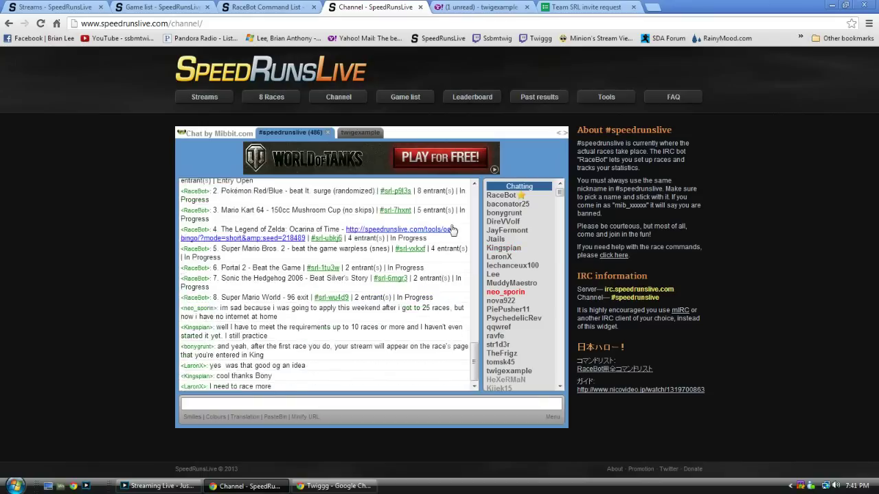
{"action": "left_click", "coordinate": [333, 400]}
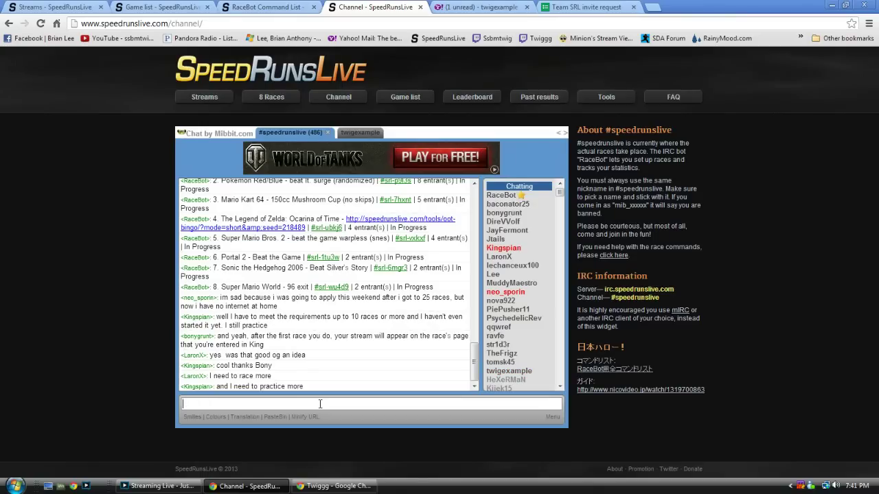
- Look into the #srl-wu4d9 Super Mario World race room, then close it
{"action": "scroll", "coordinate": [358, 336], "scroll_direction": "up", "scroll_amount": 2}
{"action": "scroll", "coordinate": [355, 335], "scroll_direction": "up", "scroll_amount": 2}
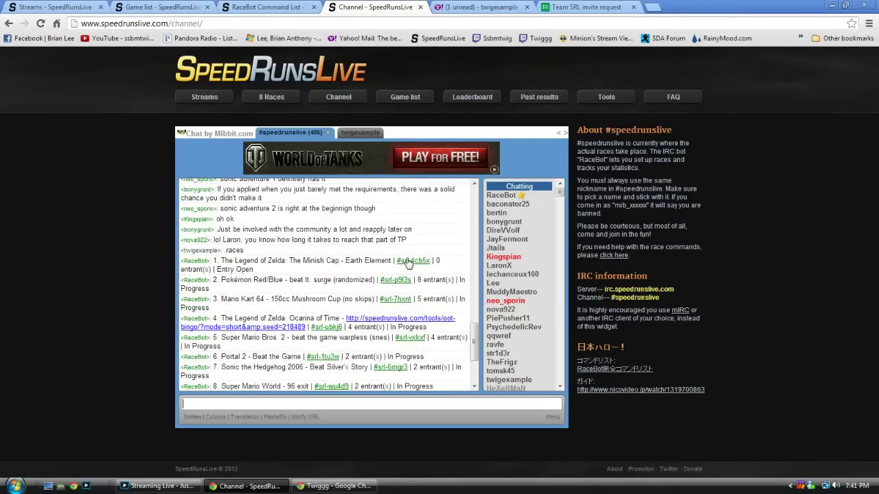
{"action": "scroll", "coordinate": [405, 264], "scroll_direction": "down", "scroll_amount": 1}
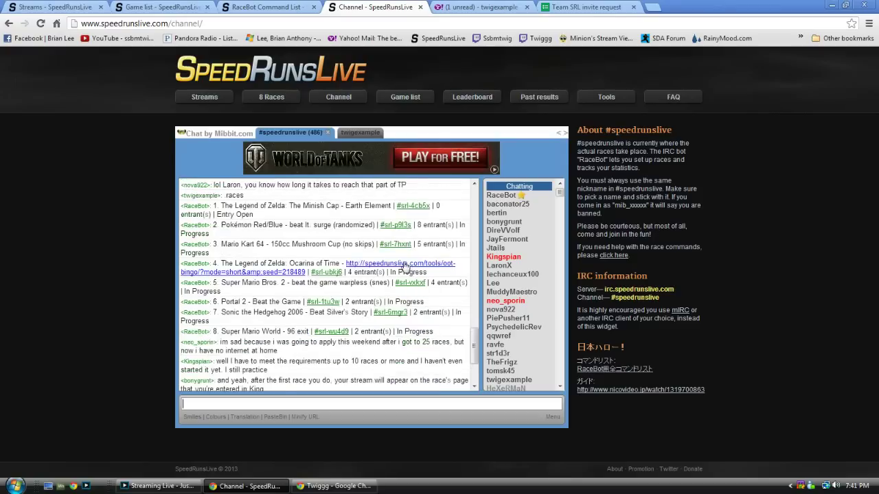
{"action": "scroll", "coordinate": [371, 275], "scroll_direction": "down", "scroll_amount": 1}
{"action": "scroll", "coordinate": [344, 282], "scroll_direction": "down", "scroll_amount": 1}
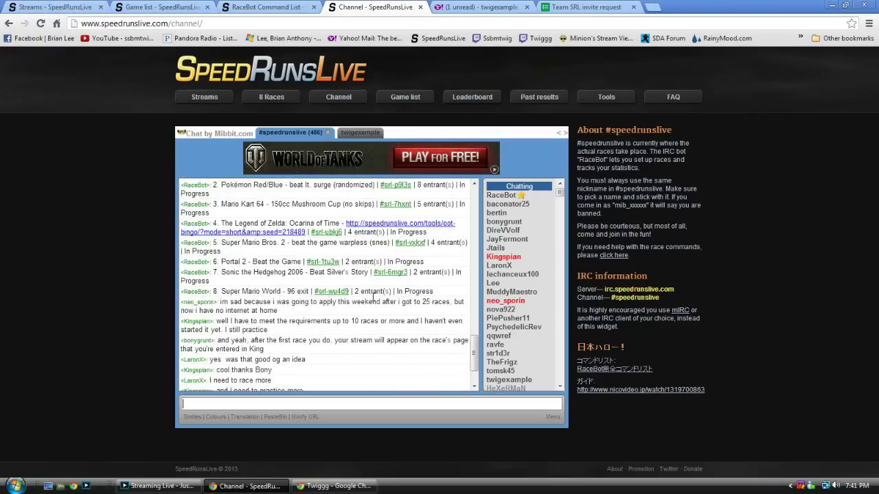
{"action": "scroll", "coordinate": [335, 294], "scroll_direction": "down", "scroll_amount": 2}
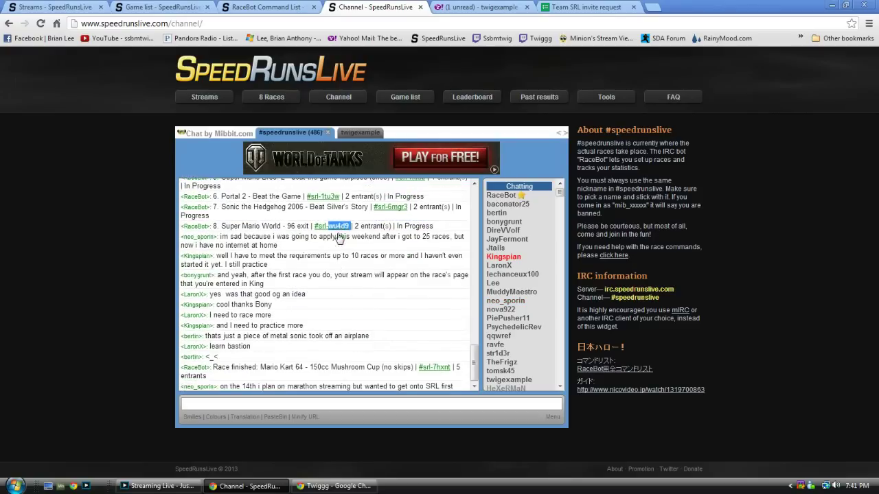
{"action": "left_click", "coordinate": [339, 238]}
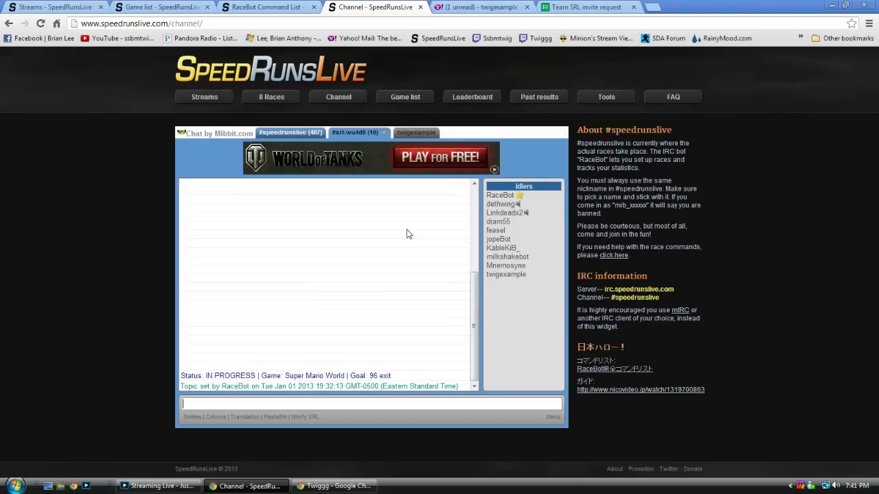
{"action": "left_click", "coordinate": [384, 132]}
{"action": "type", "text": "/join #srl-7hxnt"}
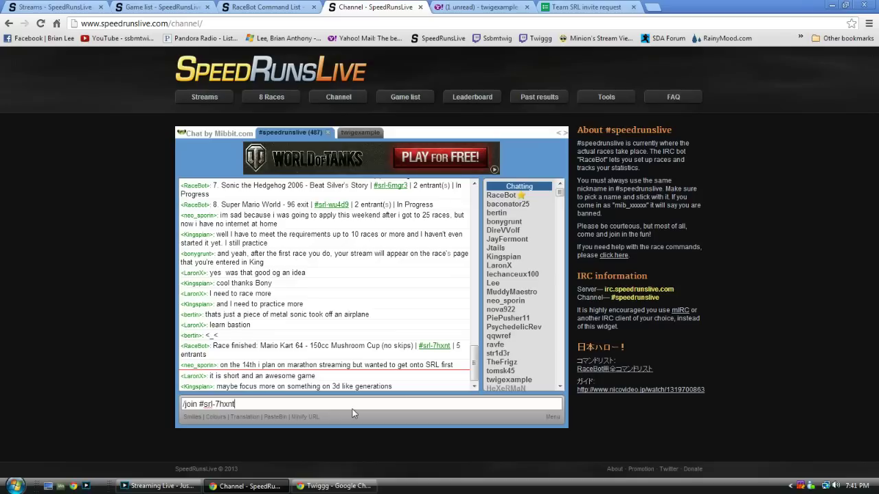
- View the finished Mario Kart 64 room #srl-7hxnt, close it, and bring up the Tools link menu
{"action": "key", "text": "Return"}
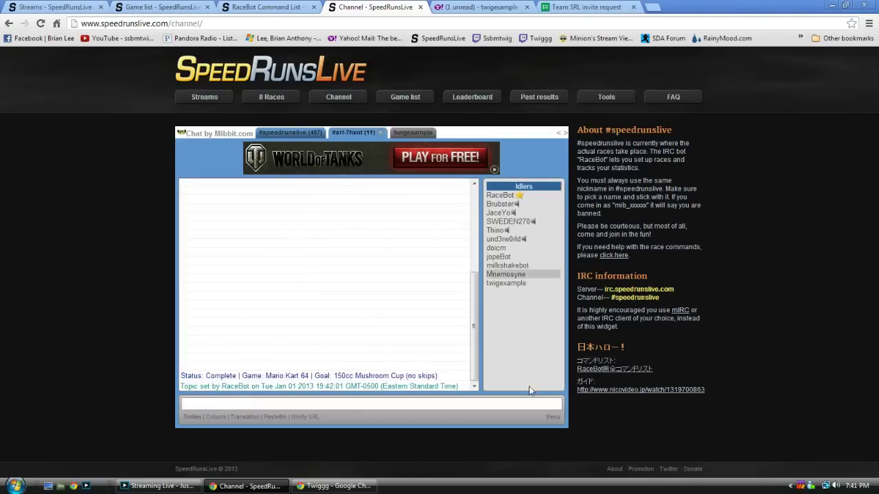
{"action": "left_click", "coordinate": [379, 132]}
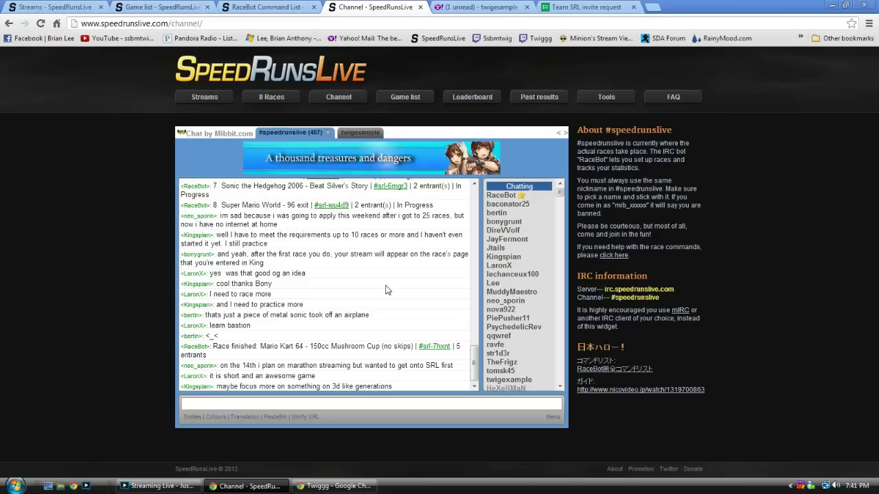
{"action": "left_click", "coordinate": [366, 403]}
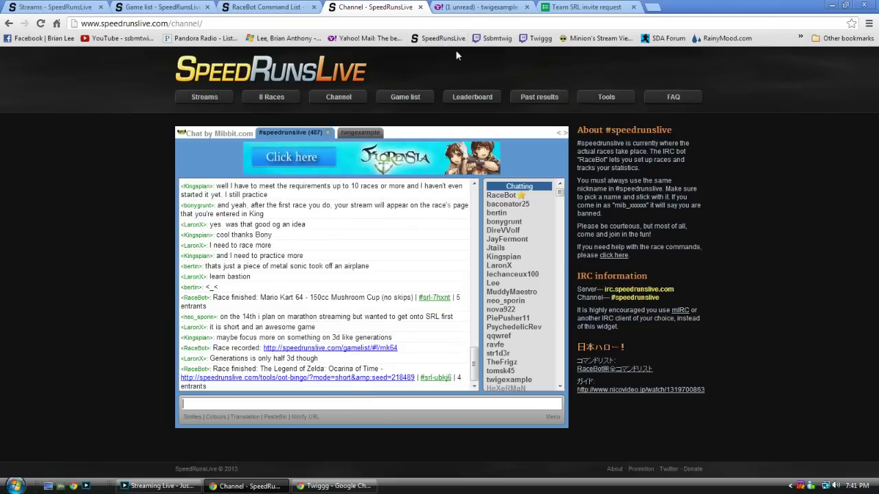
{"action": "right_click", "coordinate": [615, 98]}
- Open the Tools page in a new tab, read it, then close it
{"action": "left_click", "coordinate": [629, 110]}
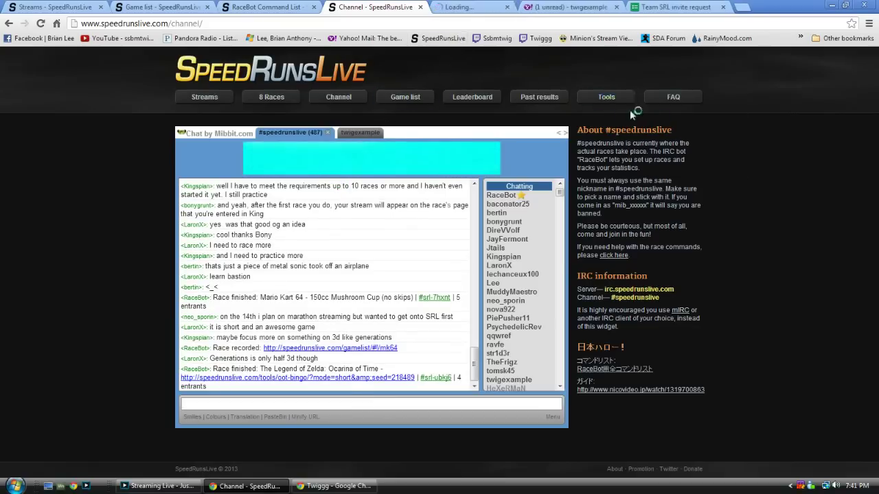
{"action": "left_click", "coordinate": [476, 6]}
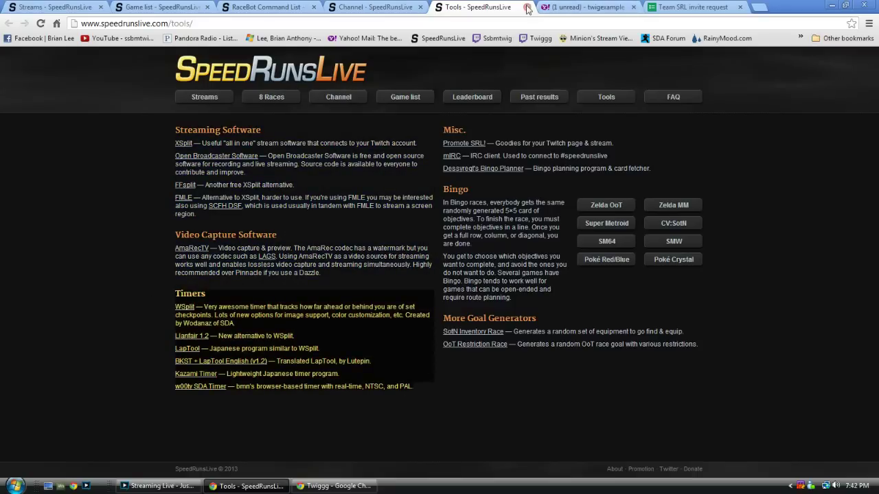
{"action": "left_click", "coordinate": [527, 7]}
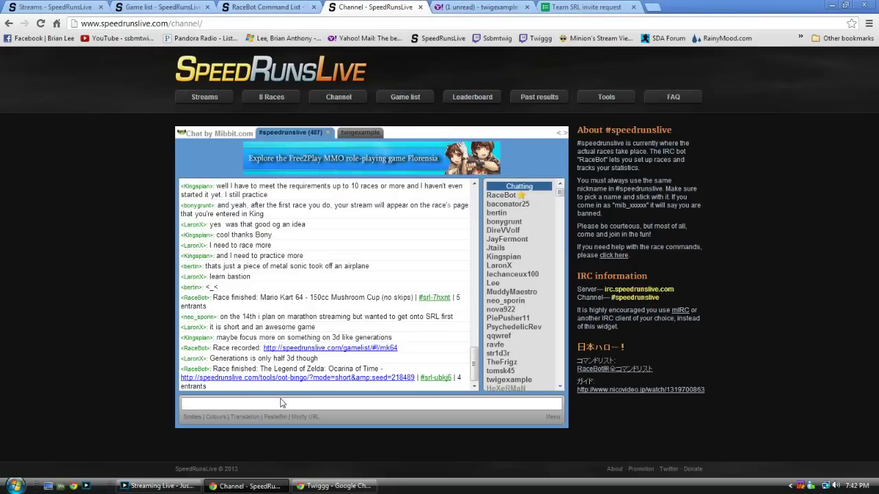
- Post 'hey does anyone race donkey kong country 1?' in chat, fixing the typo
{"action": "type", "text": "hey do"}
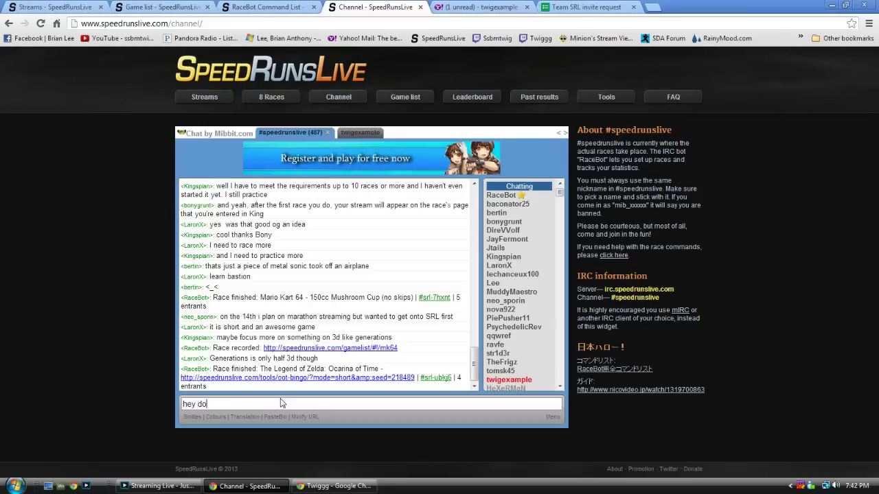
{"action": "type", "text": "esa nyone"}
{"action": "key", "text": "BackSpace"}
{"action": "key", "text": "BackSpace"}
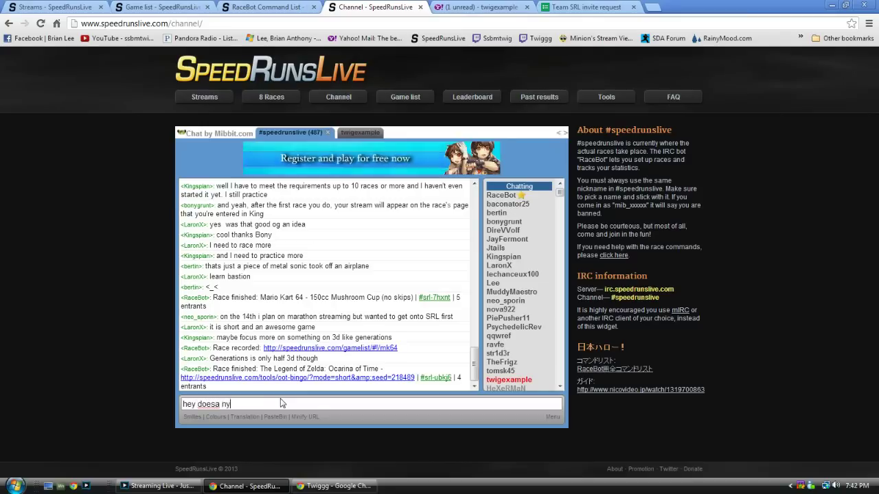
{"action": "key", "text": "BackSpace"}
{"action": "key", "text": "BackSpace"}
{"action": "key", "text": "BackSpace"}
{"action": "type", "text": "anyone race do"}
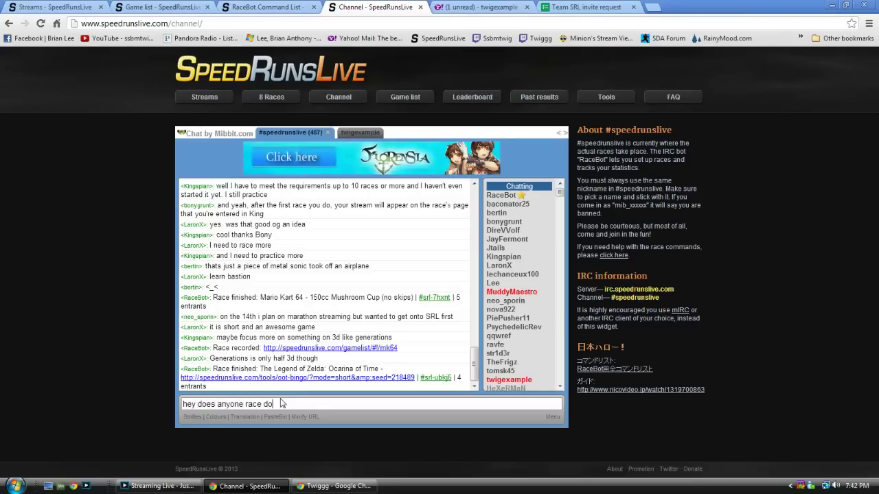
{"action": "type", "text": "nkey kong country 1?"}
{"action": "key", "text": "Return"}
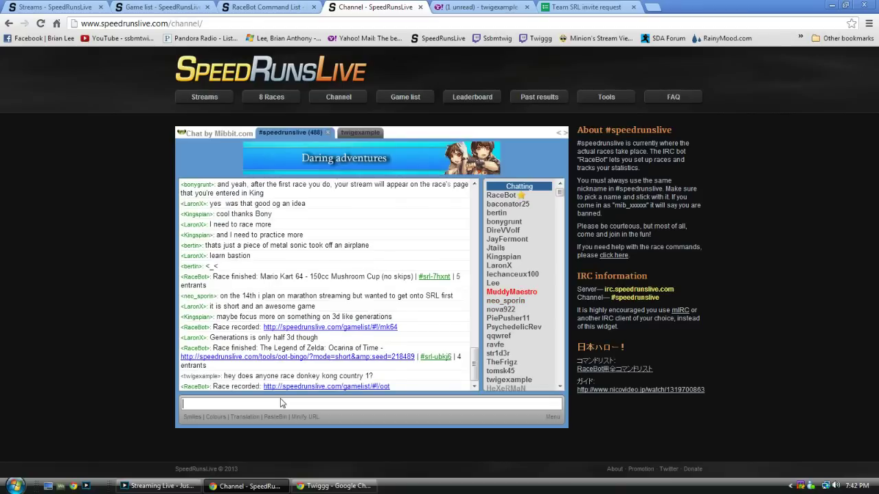
- Find Donkey Kong Country under letter D in the game list and open its page
{"action": "left_click", "coordinate": [305, 7]}
{"action": "left_click", "coordinate": [364, 7]}
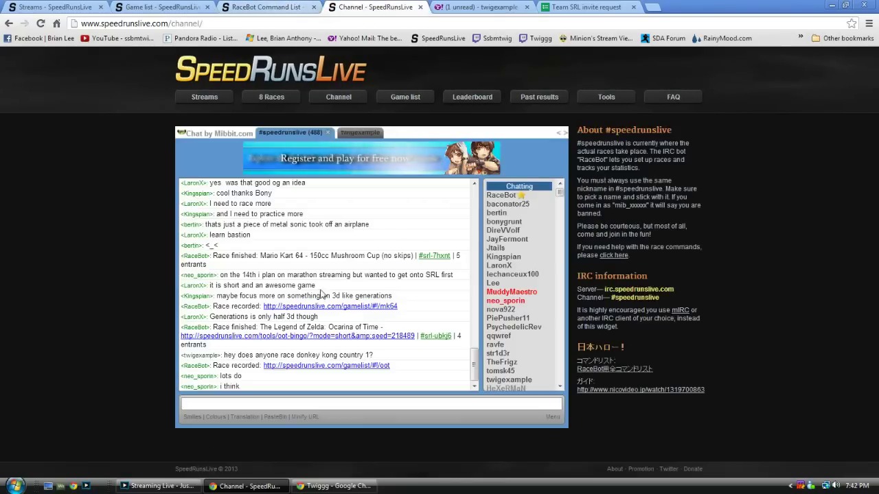
{"action": "left_click", "coordinate": [275, 7]}
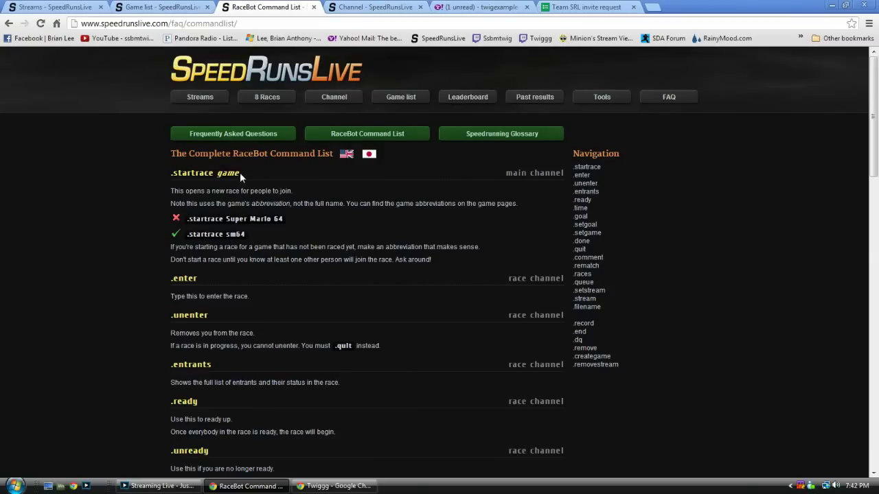
{"action": "left_click", "coordinate": [172, 5]}
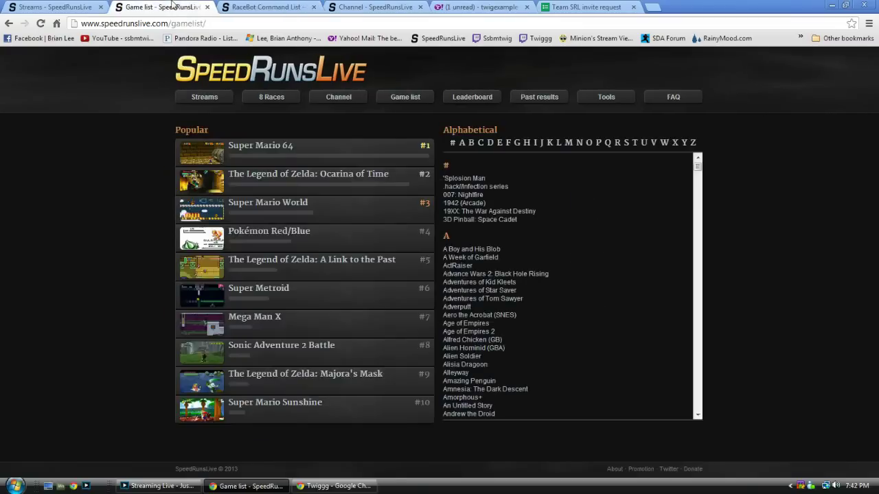
{"action": "left_click", "coordinate": [414, 97]}
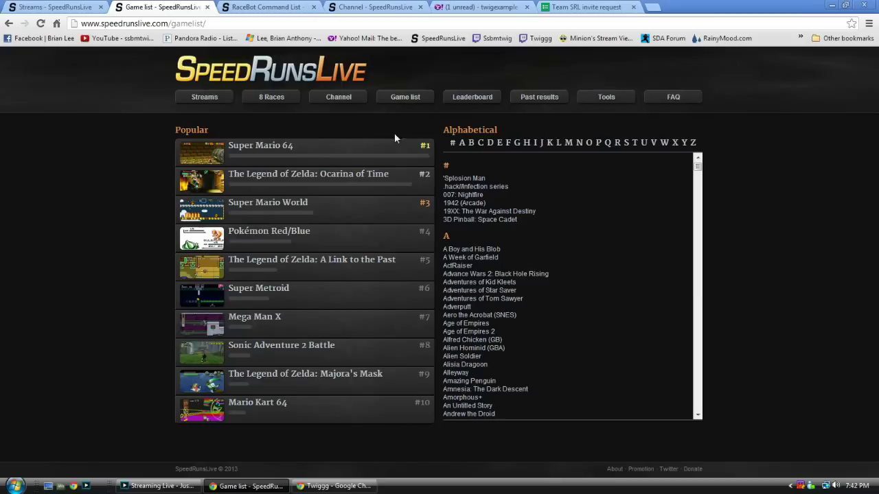
{"action": "left_click", "coordinate": [490, 143]}
{"action": "scroll", "coordinate": [528, 180], "scroll_direction": "down", "scroll_amount": 1}
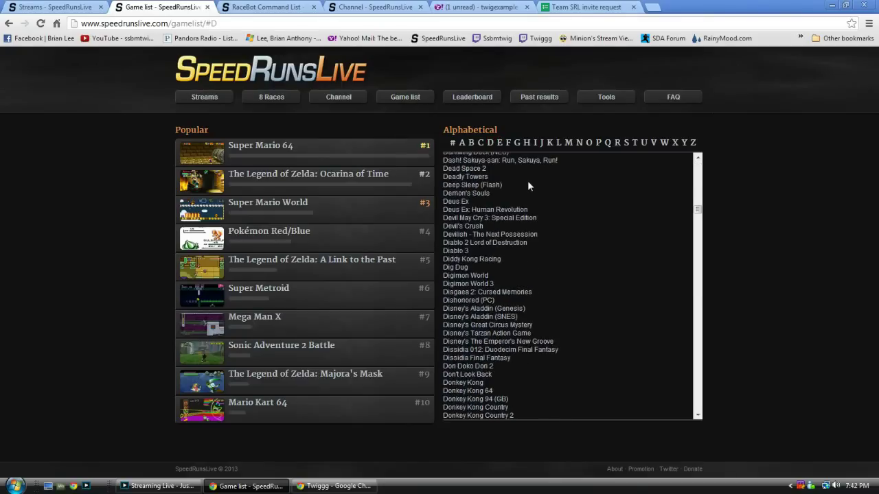
{"action": "scroll", "coordinate": [531, 184], "scroll_direction": "down", "scroll_amount": 1}
{"action": "scroll", "coordinate": [543, 227], "scroll_direction": "down", "scroll_amount": 1}
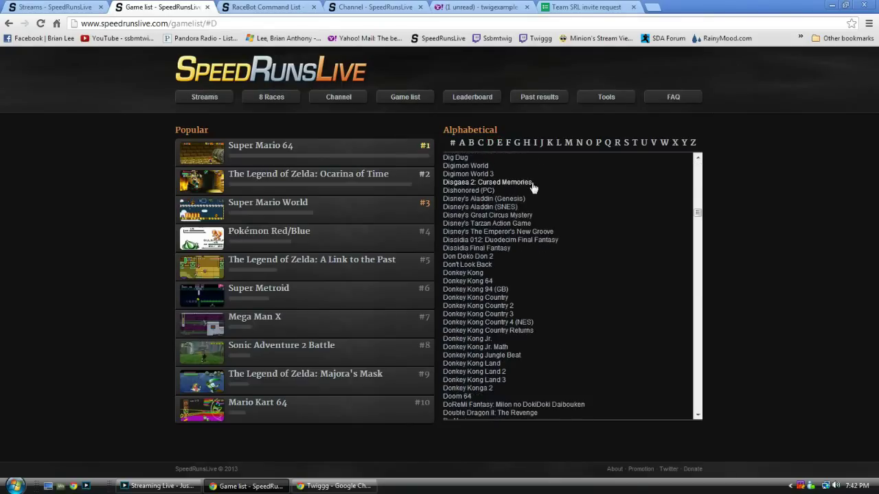
{"action": "left_click", "coordinate": [502, 297]}
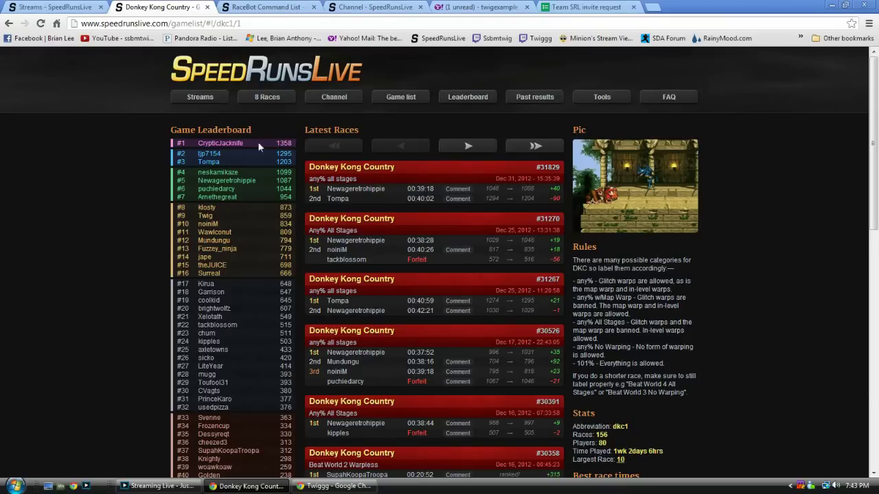
{"action": "scroll", "coordinate": [697, 309], "scroll_direction": "down", "scroll_amount": 1}
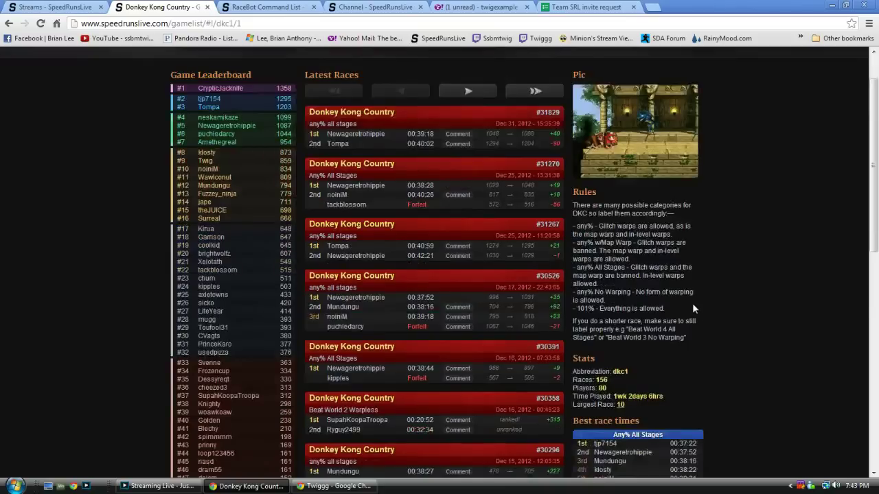
{"action": "left_click_drag", "start_coordinate": [574, 203], "coordinate": [694, 301]}
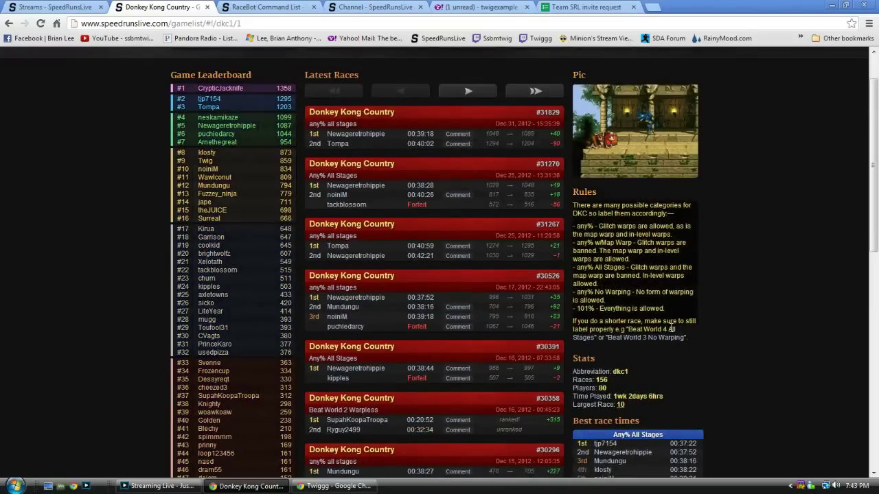
{"action": "left_click", "coordinate": [671, 329]}
{"action": "left_click_drag", "start_coordinate": [574, 359], "coordinate": [679, 409]}
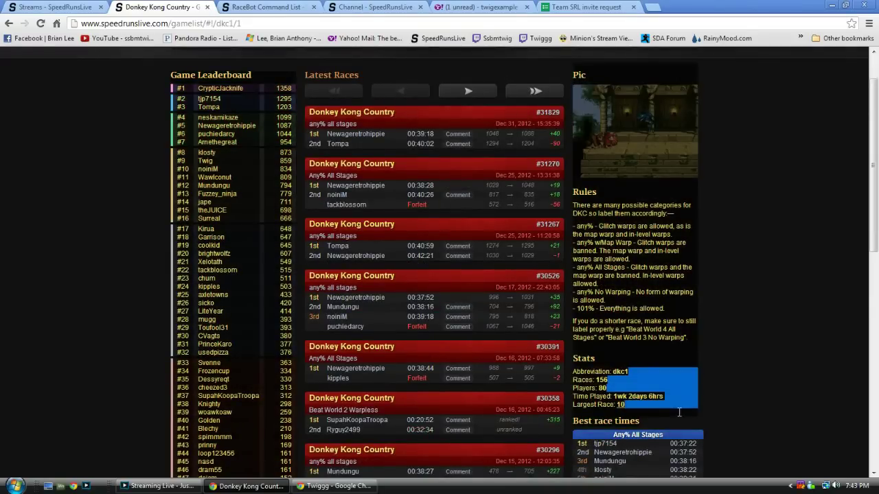
{"action": "left_click", "coordinate": [678, 410]}
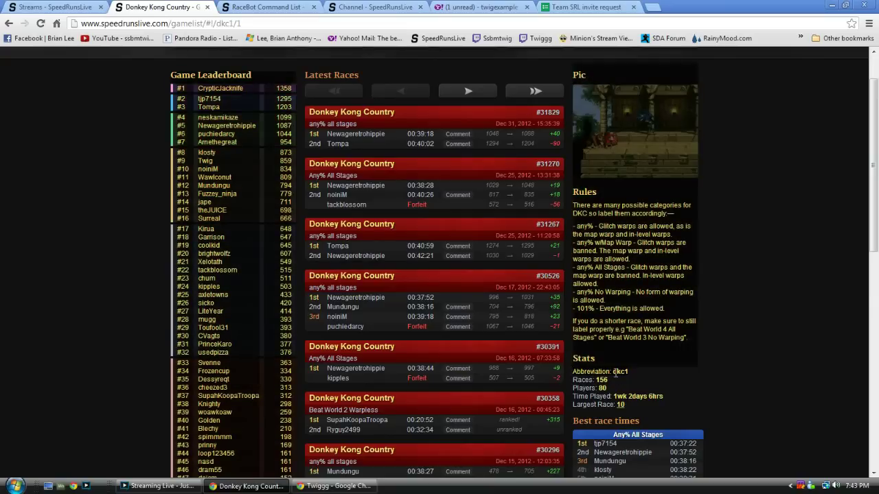
{"action": "scroll", "coordinate": [623, 371], "scroll_direction": "up", "scroll_amount": 3}
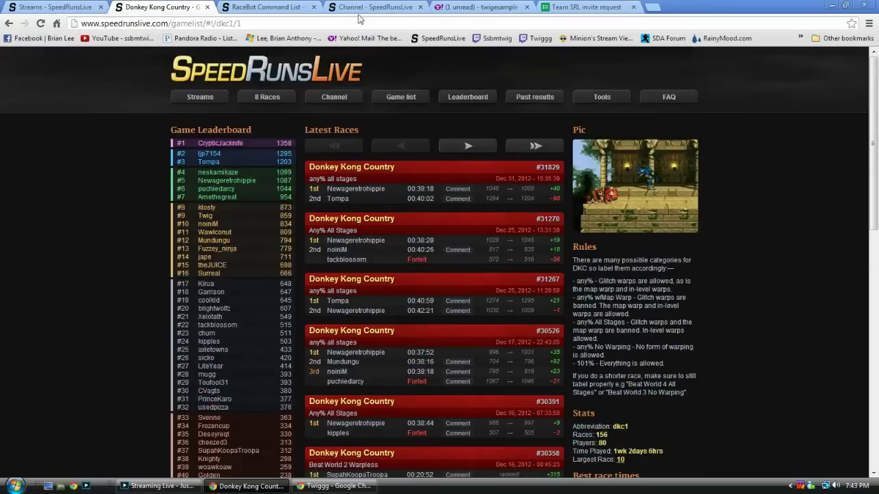
- Check the RaceBot Command List's note about using game abbreviations
{"action": "left_click", "coordinate": [264, 6]}
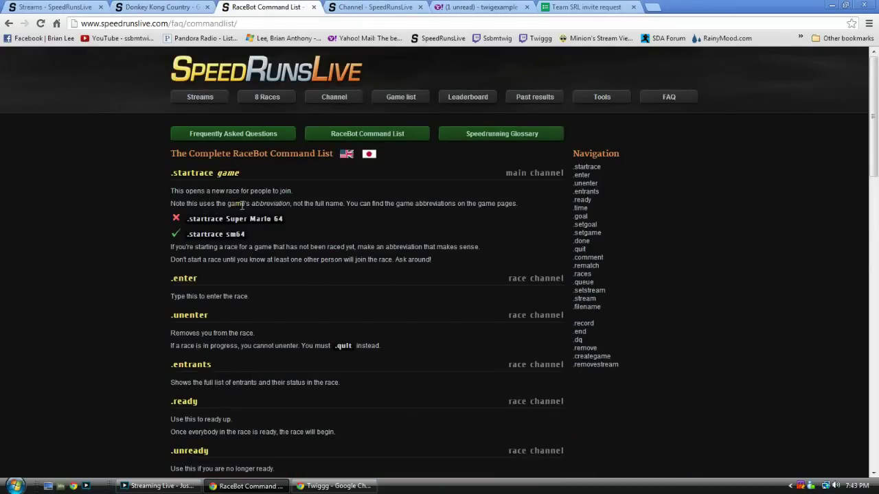
{"action": "left_click_drag", "start_coordinate": [228, 203], "coordinate": [520, 206]}
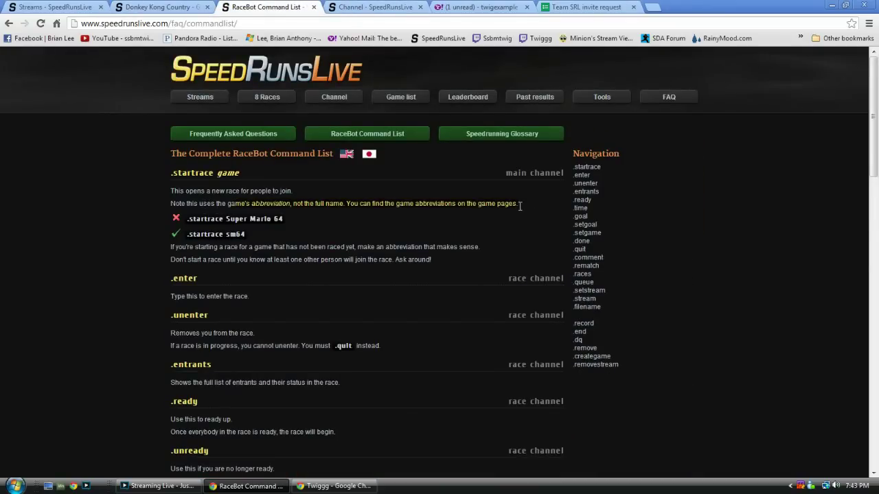
{"action": "left_click", "coordinate": [520, 208]}
{"action": "left_click", "coordinate": [374, 8]}
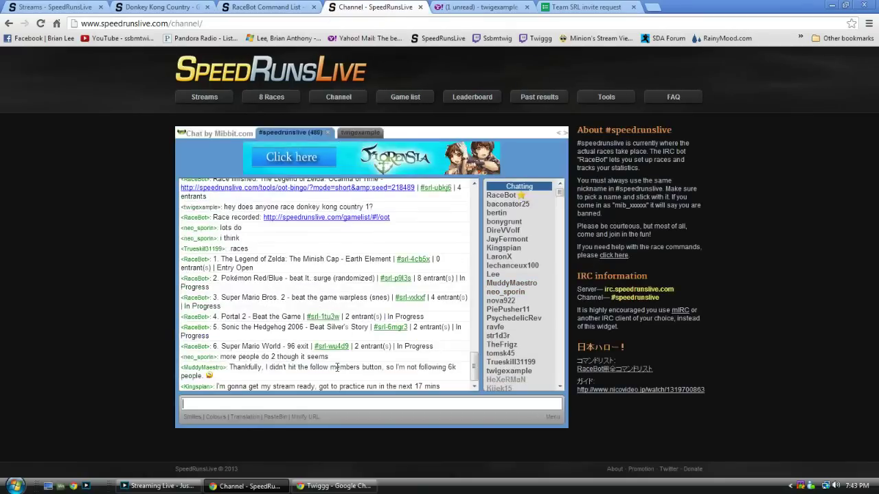
- Start a Donkey Kong Country race with .startrace dkc1 and highlight the new race channel
{"action": "left_click", "coordinate": [305, 403]}
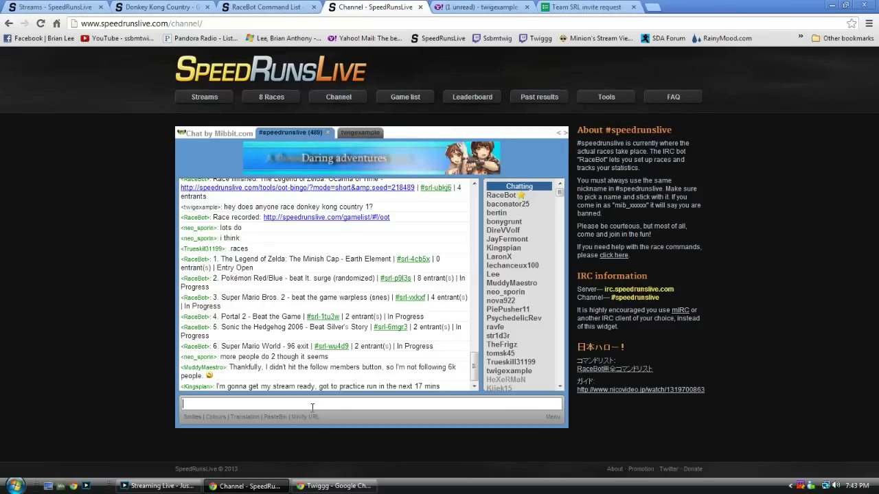
{"action": "type", "text": ".startrac"}
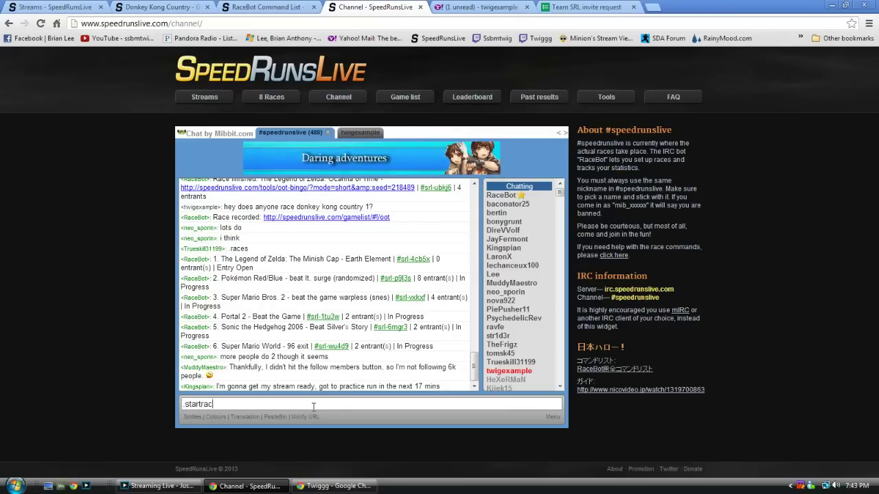
{"action": "type", "text": "e dkc1"}
{"action": "key", "text": "Return"}
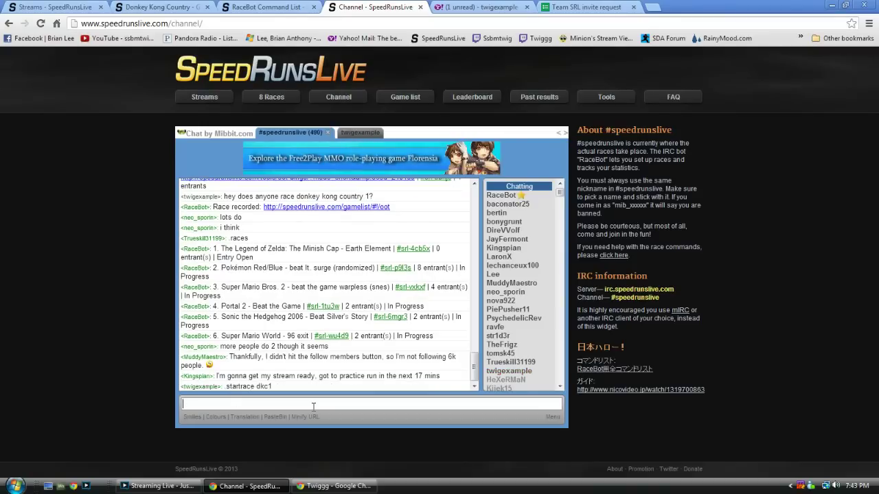
{"action": "double_click", "coordinate": [374, 377]}
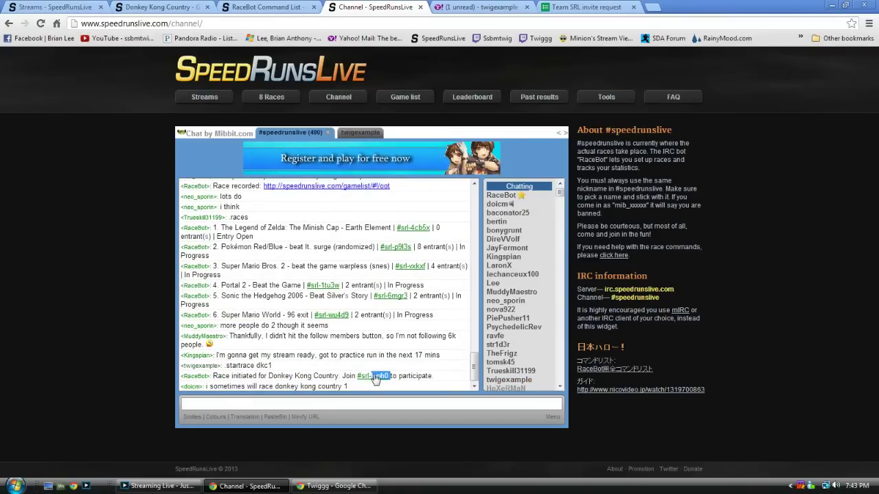
- Join the new #srl-loph0 race room and check its Entry Open status
{"action": "left_click", "coordinate": [374, 378]}
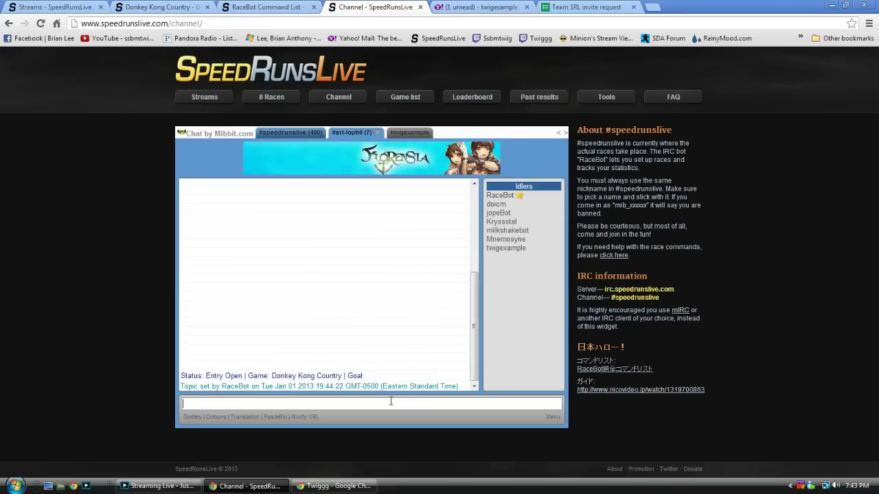
{"action": "key", "text": "alt+Left"}
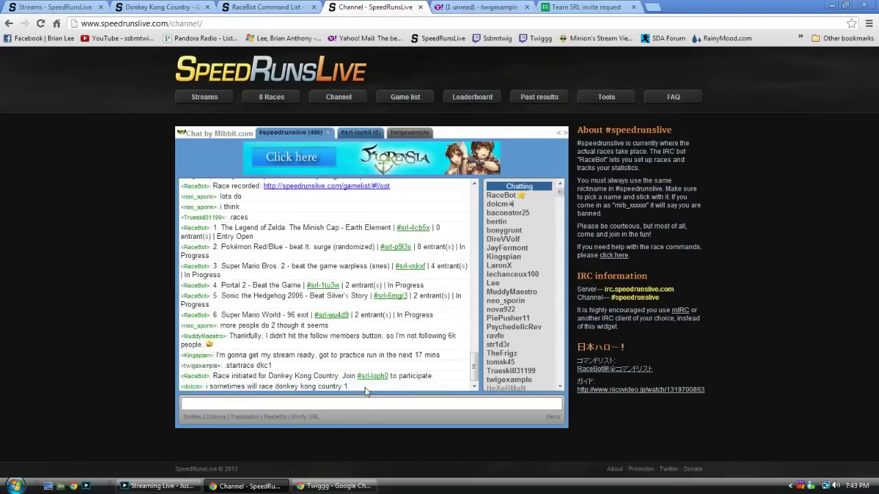
{"action": "left_click", "coordinate": [353, 133]}
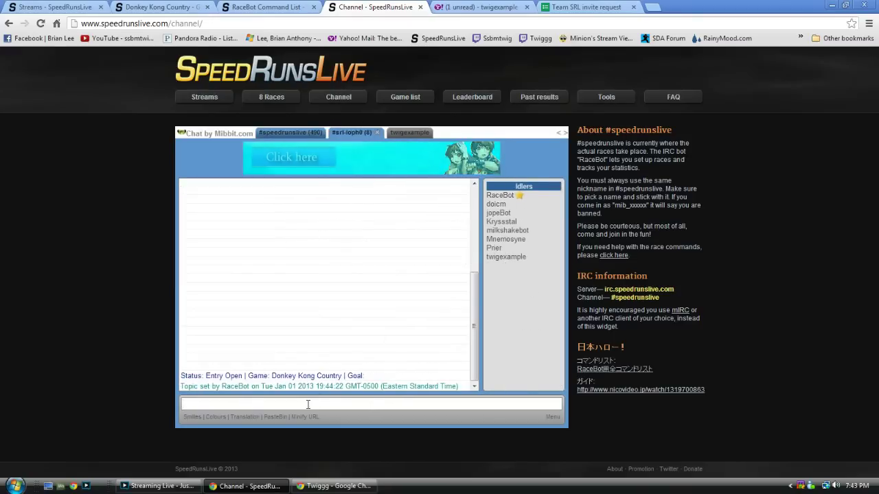
{"action": "left_click_drag", "start_coordinate": [205, 376], "coordinate": [367, 376]}
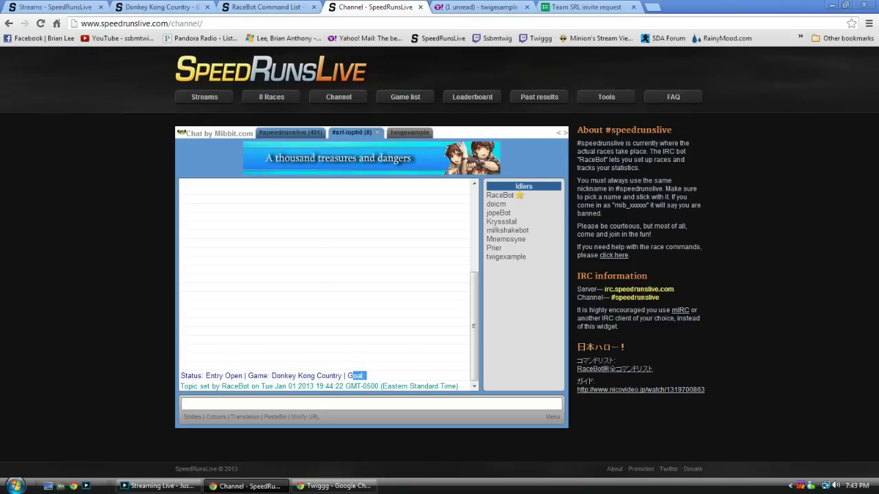
{"action": "left_click", "coordinate": [434, 382]}
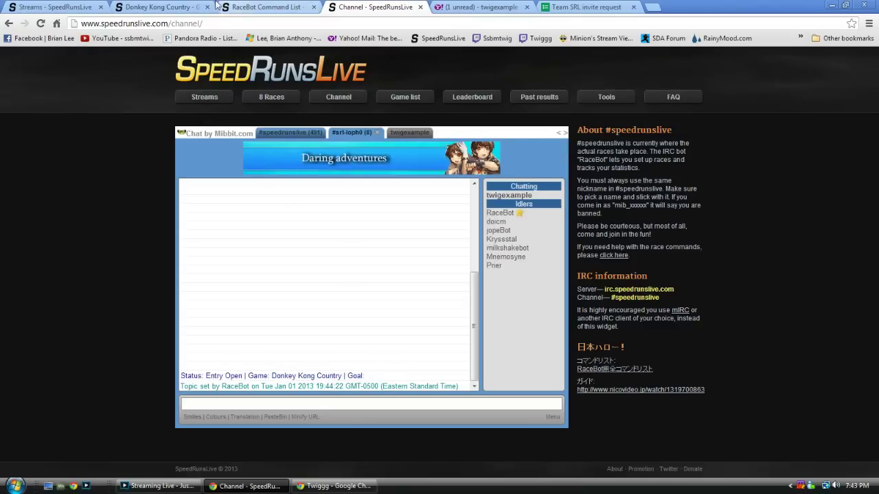
- Scroll the RaceBot Command List down to the .setgoal and .setgame commands
{"action": "left_click", "coordinate": [214, 7]}
{"action": "scroll", "coordinate": [220, 214], "scroll_direction": "down", "scroll_amount": 2}
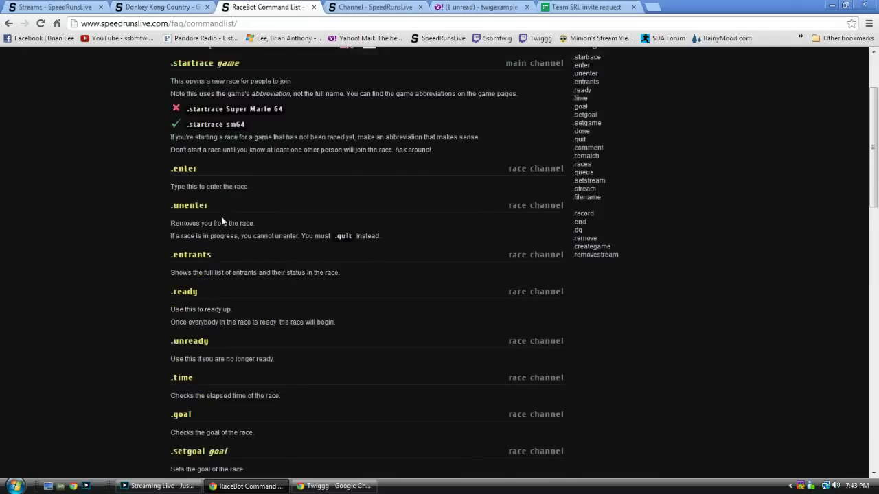
{"action": "scroll", "coordinate": [221, 217], "scroll_direction": "down", "scroll_amount": 1}
{"action": "scroll", "coordinate": [222, 217], "scroll_direction": "down", "scroll_amount": 1}
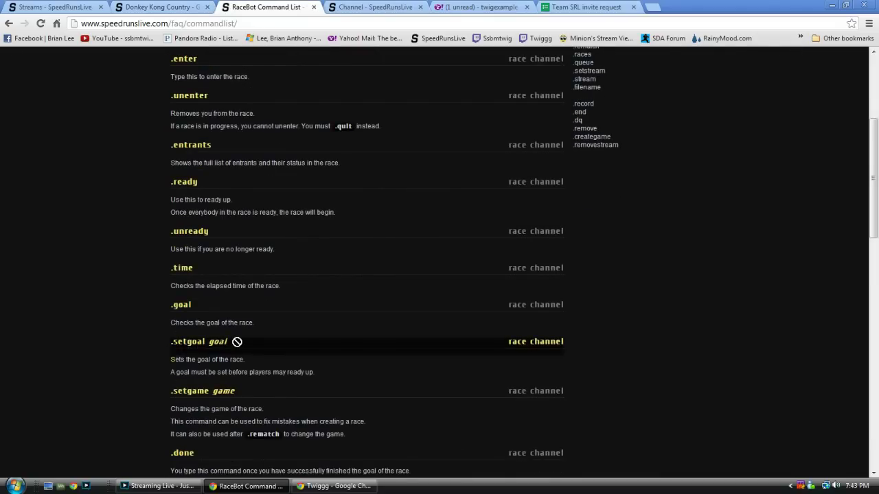
- Ask in the race chat 'hey what do you wanna race up to?'
{"action": "left_click", "coordinate": [166, 7]}
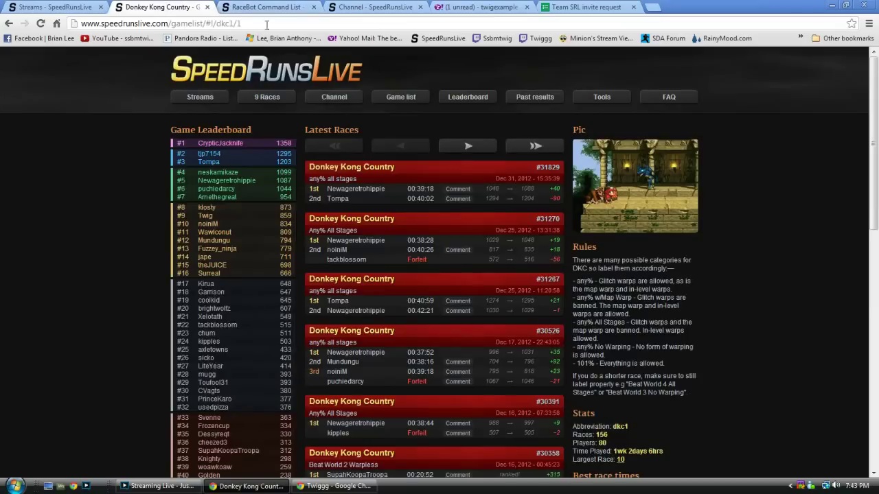
{"action": "left_click", "coordinate": [371, 7]}
{"action": "type", "text": "h"}
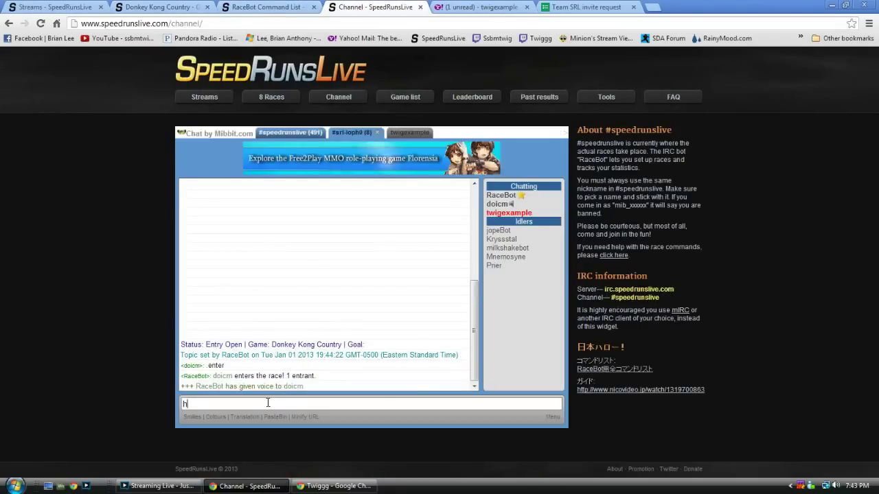
{"action": "type", "text": "ey what do you"}
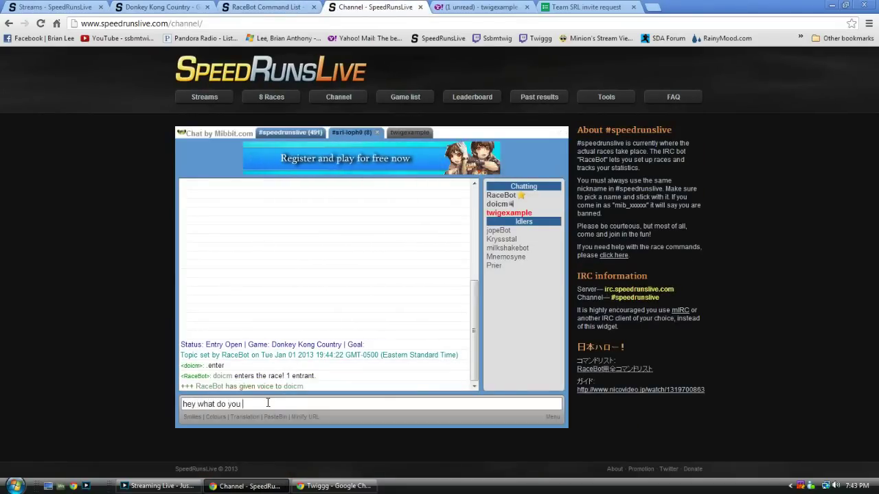
{"action": "type", "text": " wanna race up to?"}
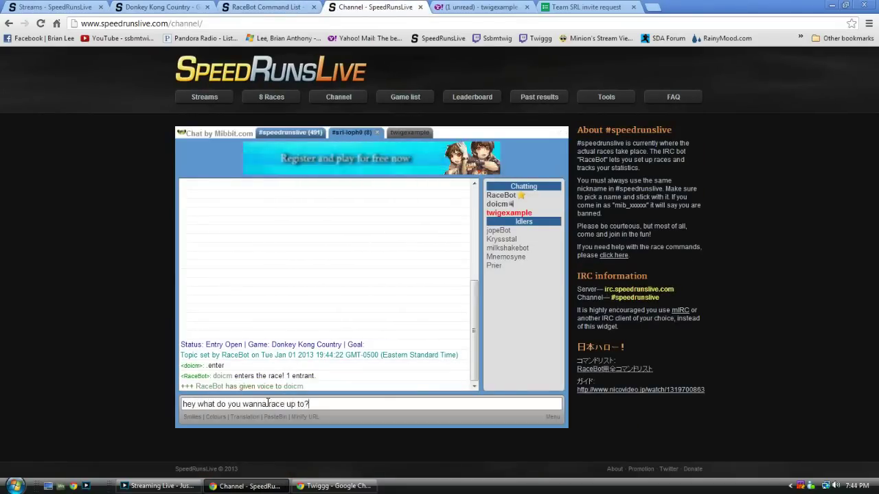
{"action": "key", "text": "Return"}
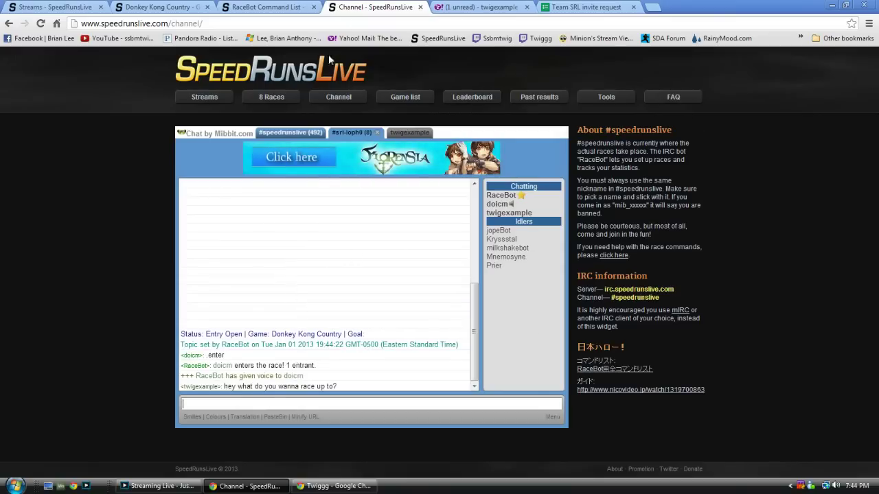
- Browse the Donkey Kong Country game page and command list while awaiting a reply
{"action": "left_click", "coordinate": [299, 5]}
{"action": "left_click", "coordinate": [158, 7]}
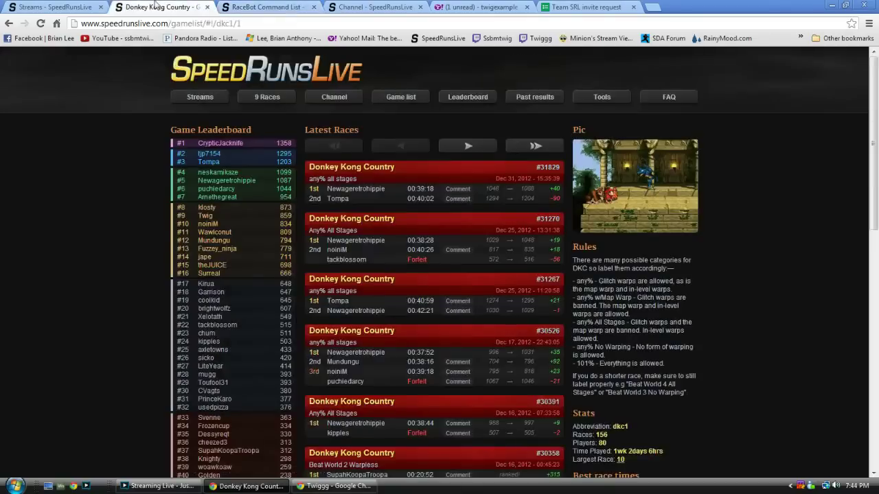
{"action": "scroll", "coordinate": [670, 180], "scroll_direction": "down", "scroll_amount": 2}
{"action": "scroll", "coordinate": [666, 185], "scroll_direction": "down", "scroll_amount": 2}
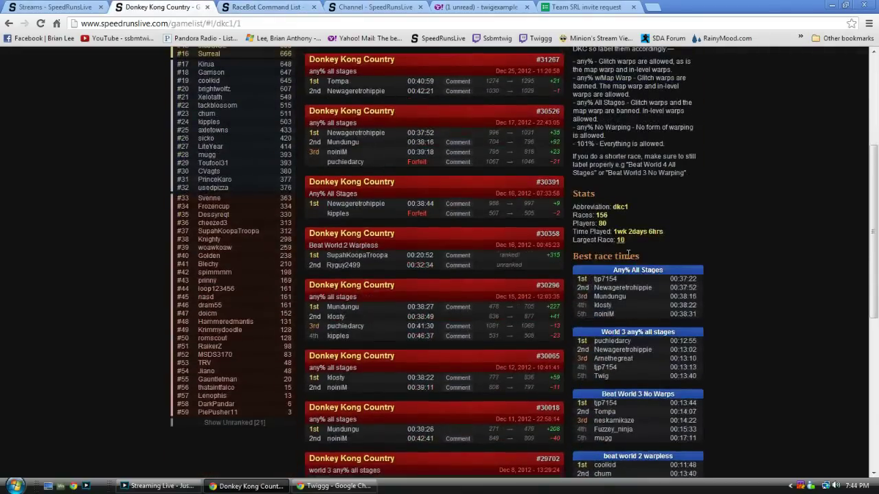
{"action": "scroll", "coordinate": [618, 267], "scroll_direction": "down", "scroll_amount": 1}
{"action": "scroll", "coordinate": [618, 268], "scroll_direction": "down", "scroll_amount": 1}
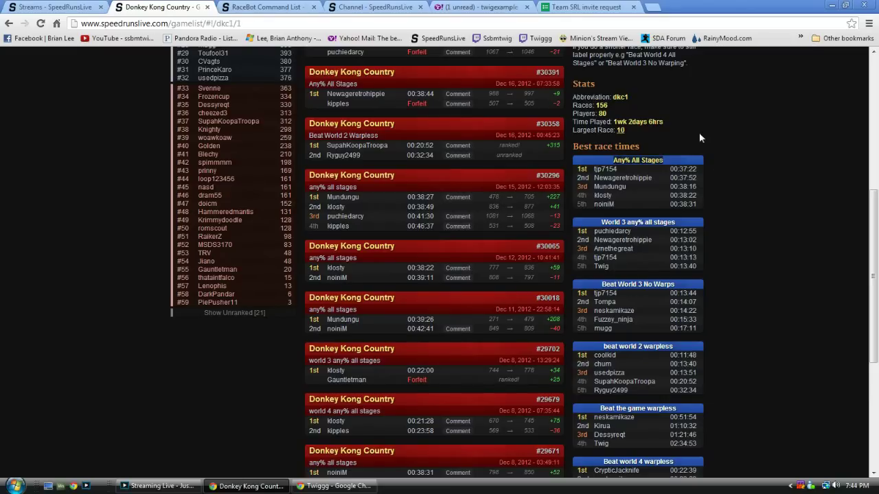
{"action": "left_click", "coordinate": [268, 7]}
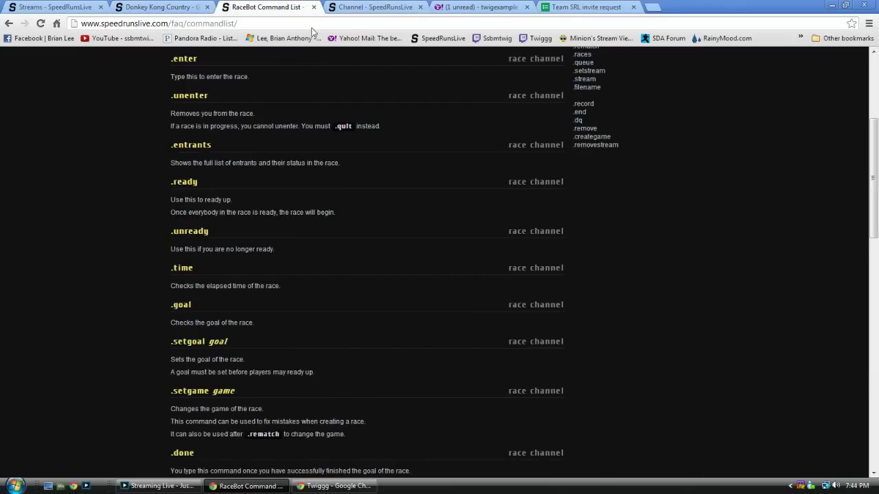
{"action": "left_click", "coordinate": [350, 7]}
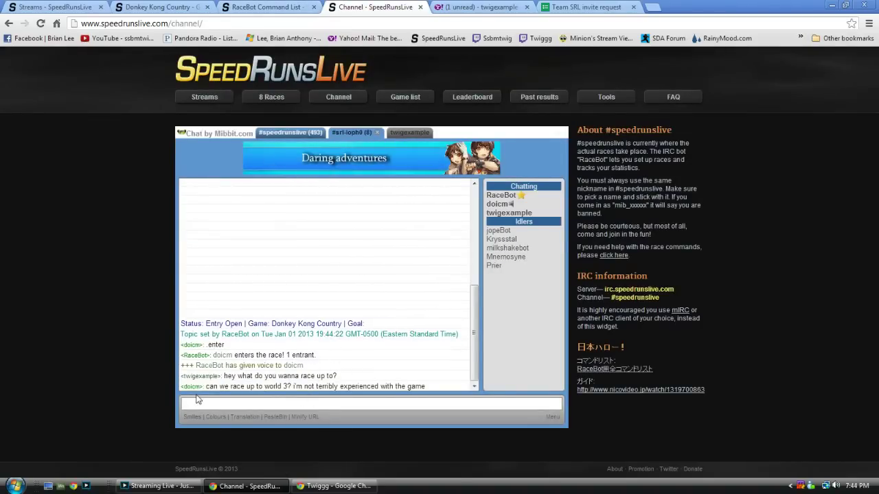
{"action": "left_click", "coordinate": [162, 7]}
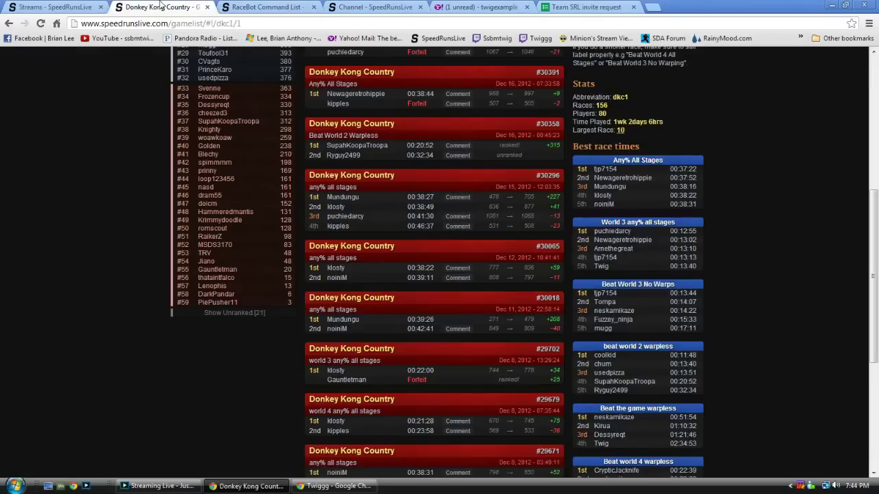
{"action": "scroll", "coordinate": [736, 258], "scroll_direction": "down", "scroll_amount": 2}
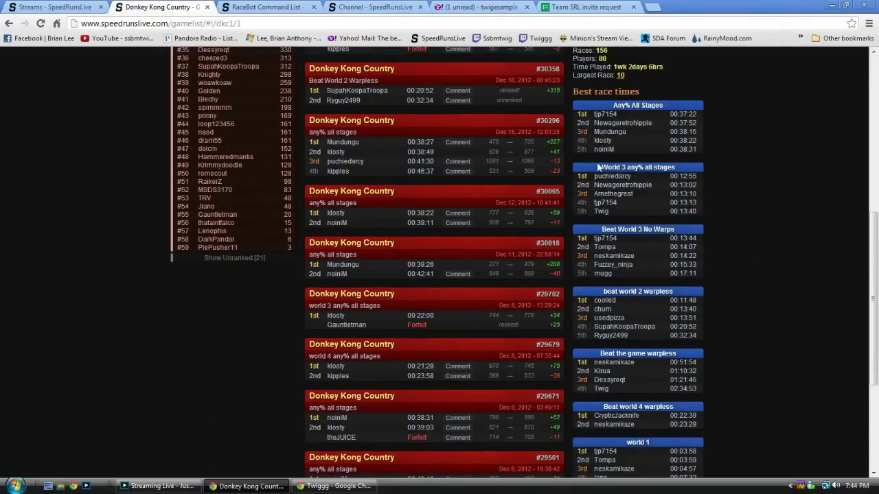
{"action": "scroll", "coordinate": [710, 168], "scroll_direction": "up", "scroll_amount": 1}
{"action": "scroll", "coordinate": [701, 199], "scroll_direction": "up", "scroll_amount": 2}
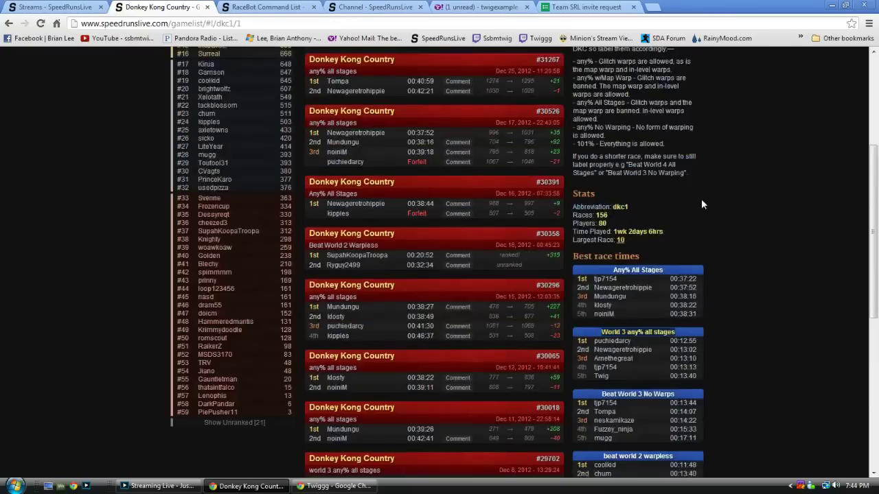
{"action": "scroll", "coordinate": [701, 198], "scroll_direction": "up", "scroll_amount": 2}
{"action": "scroll", "coordinate": [701, 208], "scroll_direction": "down", "scroll_amount": 2}
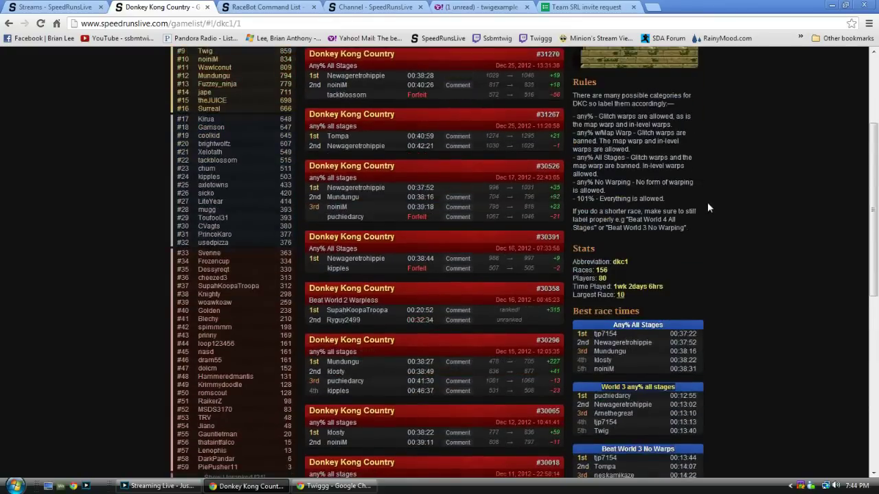
{"action": "left_click", "coordinate": [272, 8]}
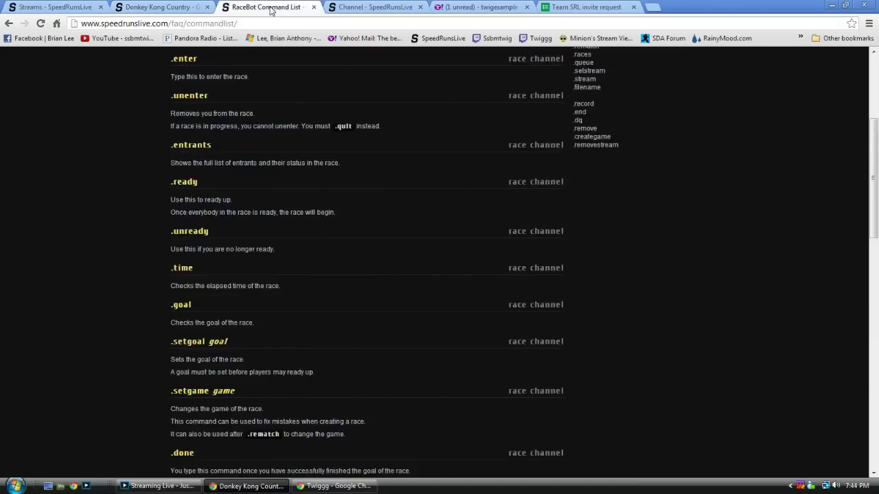
{"action": "left_click", "coordinate": [370, 9]}
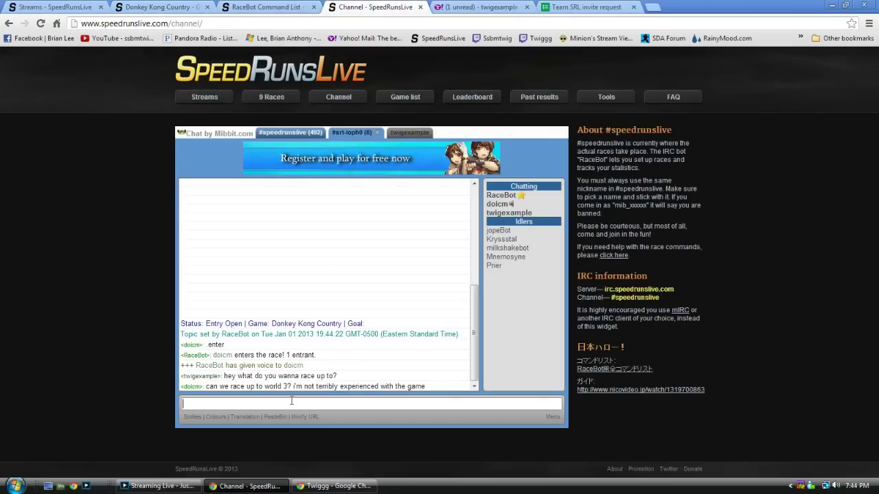
- Reply 'sure' and set the race goal to 'world 3 any% all stages' with .setgoal
{"action": "type", "text": "sure"}
{"action": "key", "text": "Return"}
{"action": "type", "text": ".set"}
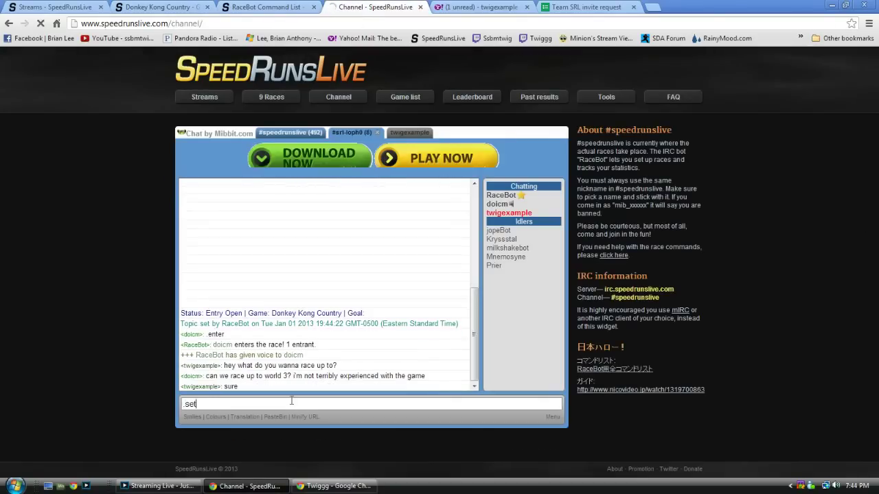
{"action": "type", "text": "goal world 3 any"}
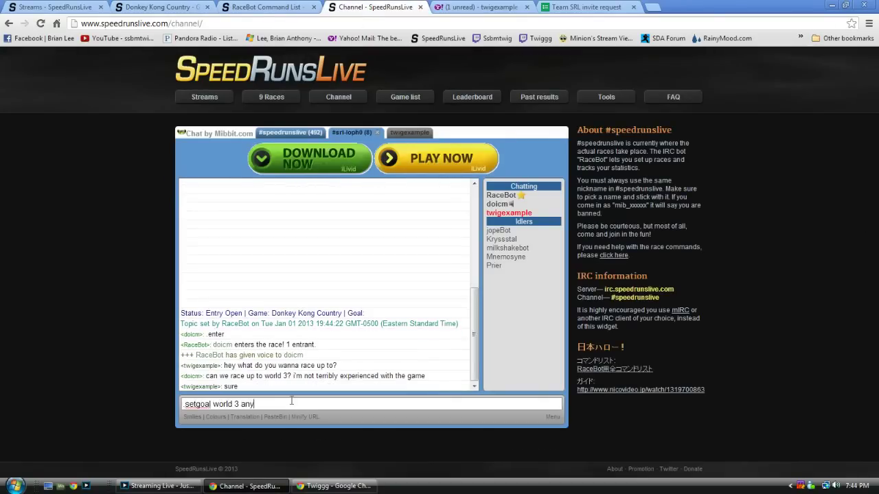
{"action": "type", "text": "% all stages"}
{"action": "key", "text": "Return"}
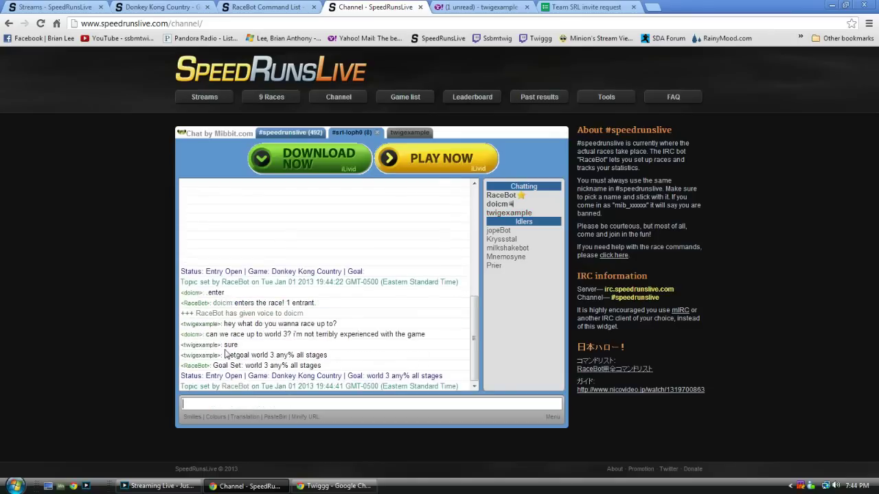
- Glance at the command list and game page, then join the race with .enter
{"action": "triple_click", "coordinate": [229, 355]}
{"action": "left_click", "coordinate": [350, 362]}
{"action": "left_click", "coordinate": [280, 8]}
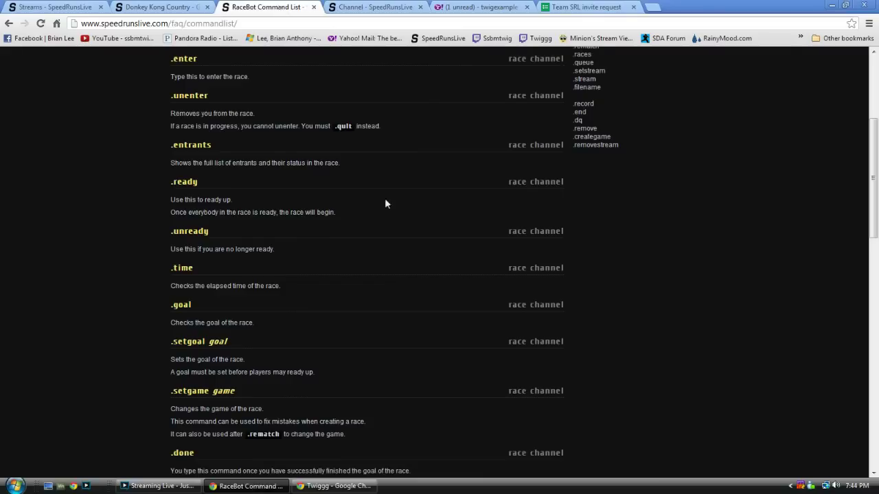
{"action": "left_click", "coordinate": [184, 7]}
{"action": "left_click", "coordinate": [371, 7]}
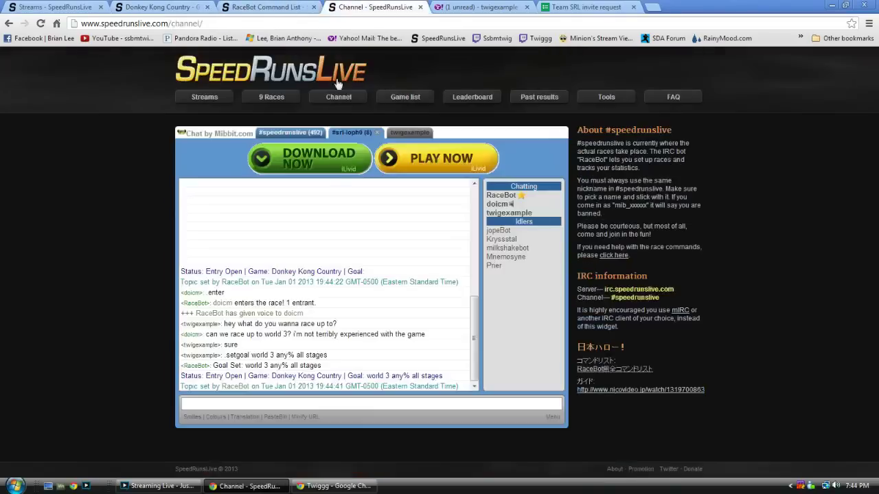
{"action": "left_click", "coordinate": [377, 405]}
{"action": "type", "text": ".enter"}
{"action": "key", "text": "Return"}
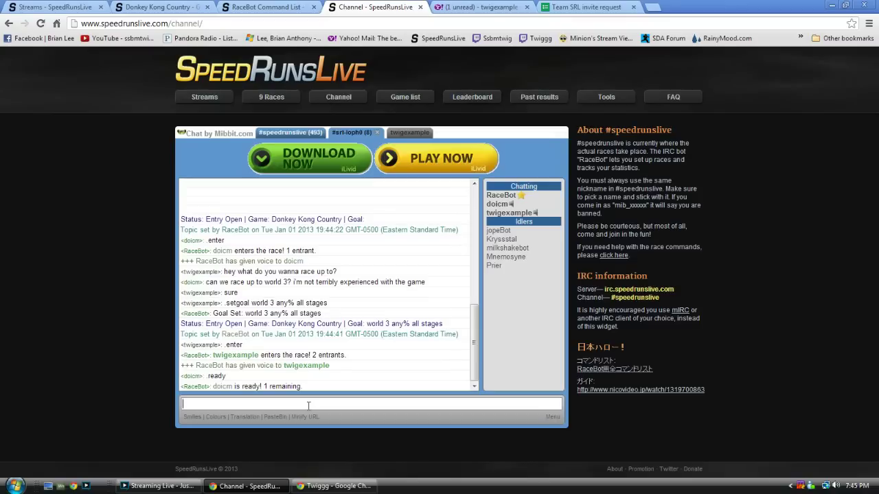
- Ready up with .ready and wish the other racer 'gl'
{"action": "type", "text": ".rea"}
{"action": "key", "text": "BackSpace"}
{"action": "key", "text": "BackSpace"}
{"action": "key", "text": "BackSpace"}
{"action": "type", "text": "read"}
{"action": "type", "text": "y"}
{"action": "key", "text": "Return"}
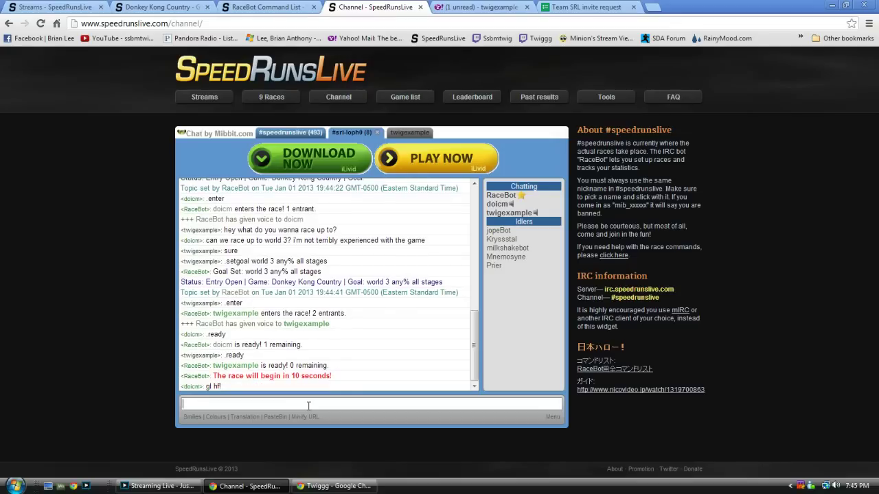
{"action": "type", "text": "gl"}
{"action": "key", "text": "Return"}
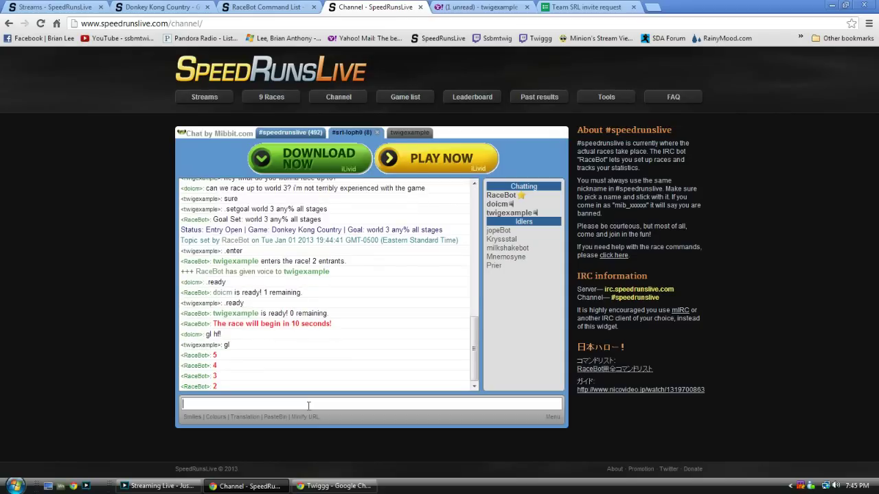
- Finish the race, comment 'yay wr', then undo the finish with .undone
{"action": "type", "text": ".done"}
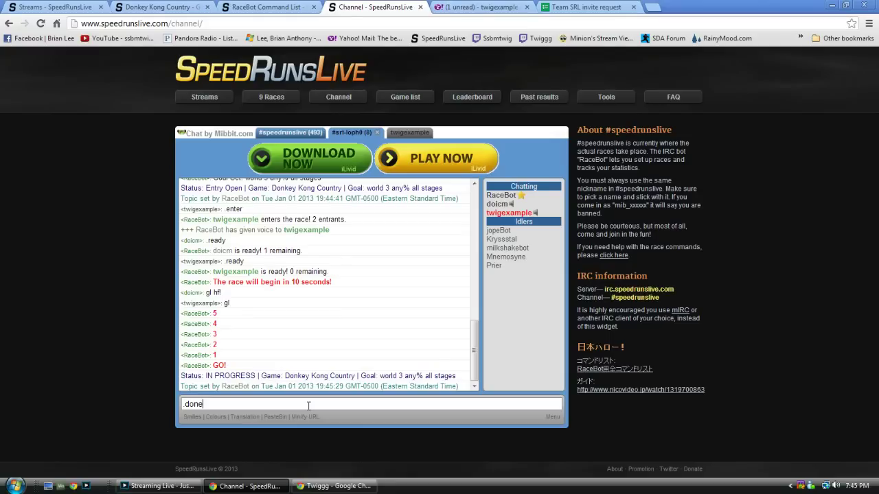
{"action": "key", "text": "Return"}
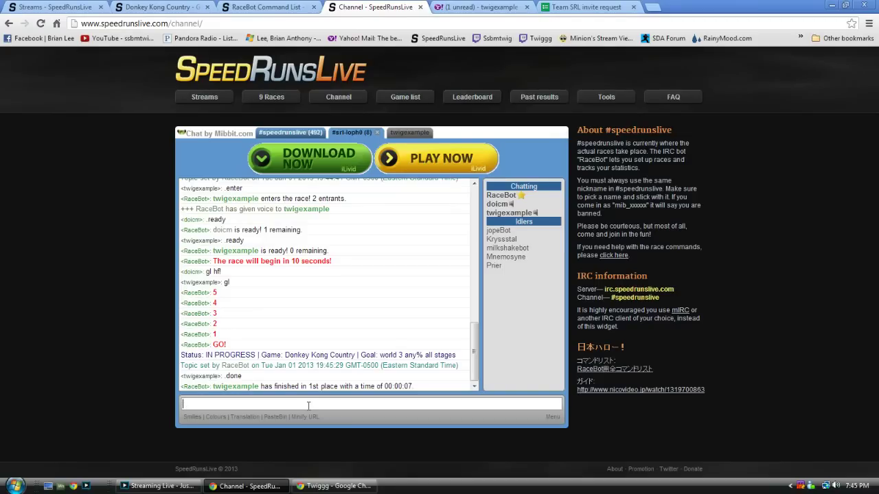
{"action": "type", "text": ".com"}
{"action": "type", "text": "ment "}
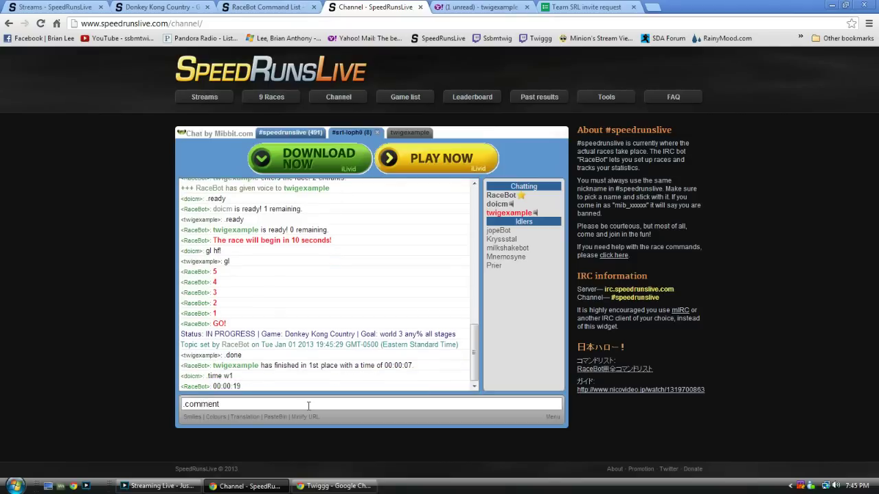
{"action": "type", "text": "yay wr"}
{"action": "key", "text": "Return"}
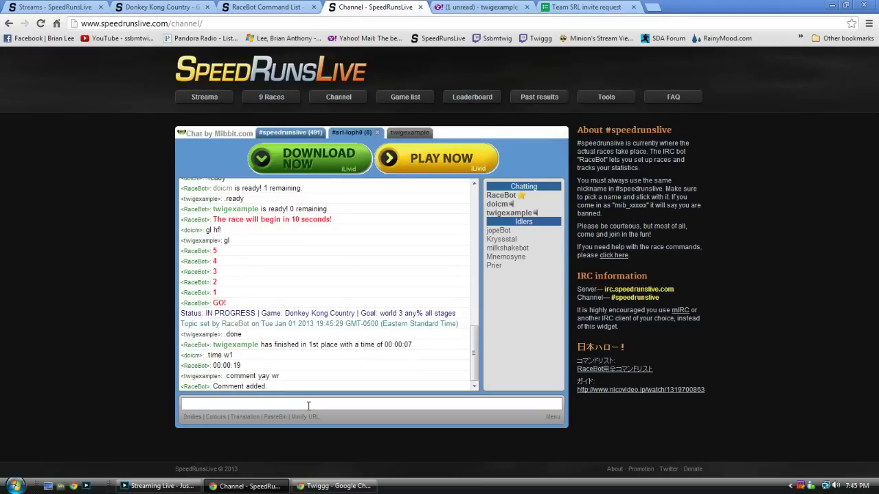
{"action": "type", "text": ".und"}
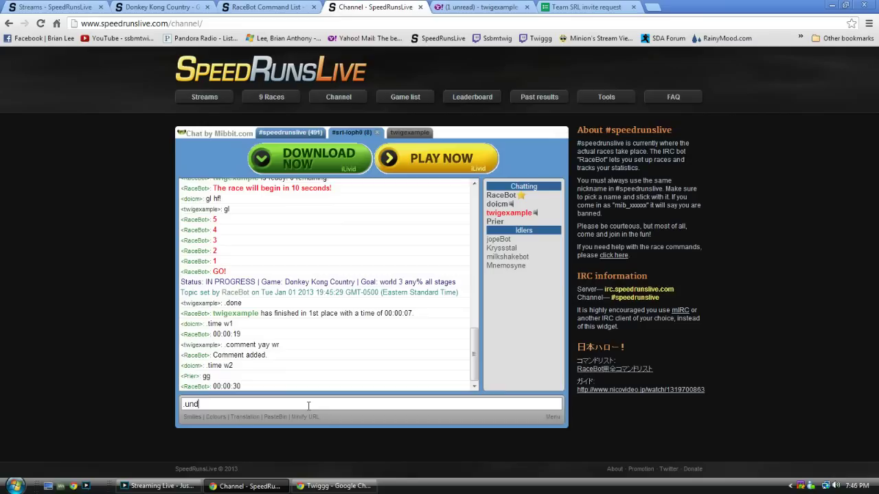
{"action": "type", "text": "one"}
{"action": "key", "text": "Return"}
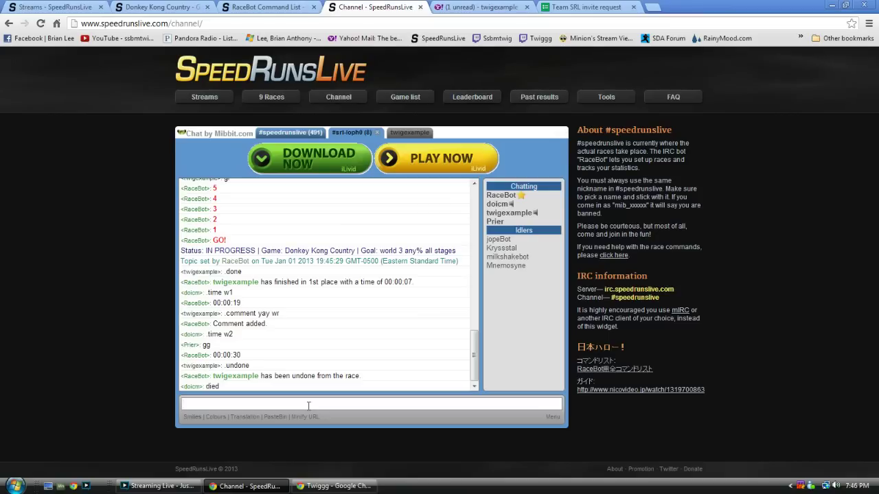
- Forfeit with .quit, comment 'irl stuff', then undo the forfeit with .undone
{"action": "type", "text": "."}
{"action": "type", "text": "quit"}
{"action": "key", "text": "Return"}
{"action": "type", "text": ".c"}
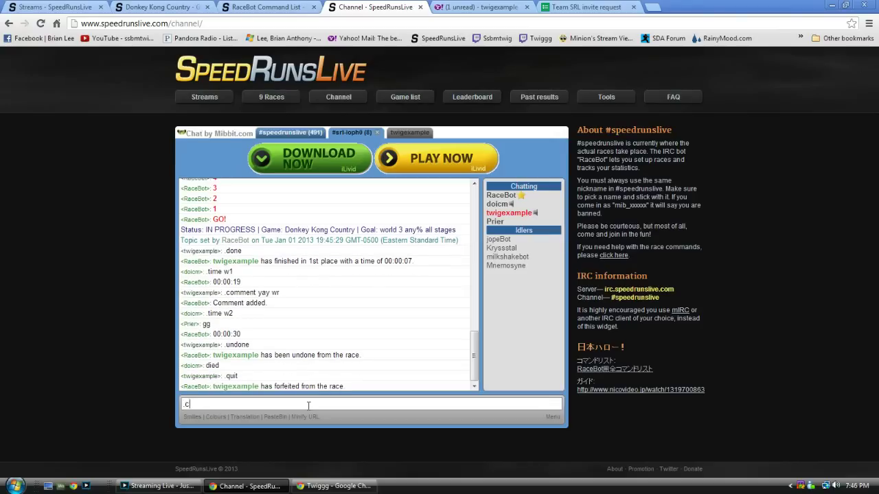
{"action": "type", "text": "omment ir"}
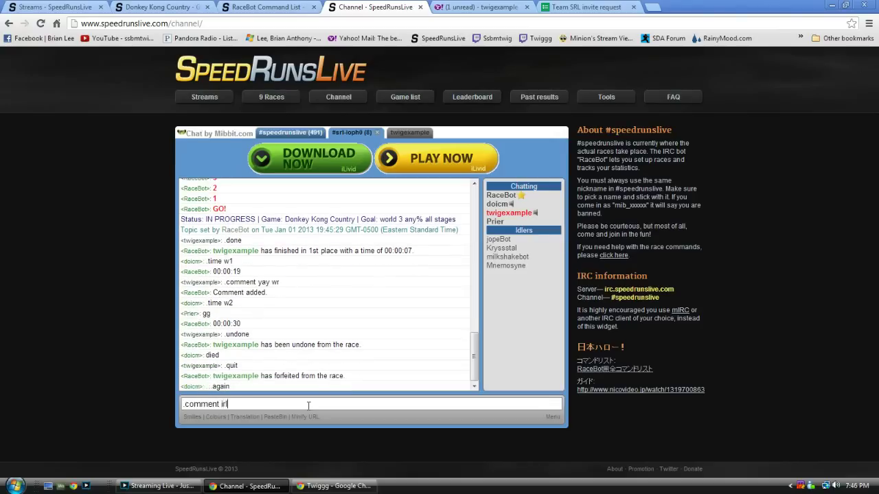
{"action": "type", "text": "l stuff"}
{"action": "key", "text": "Return"}
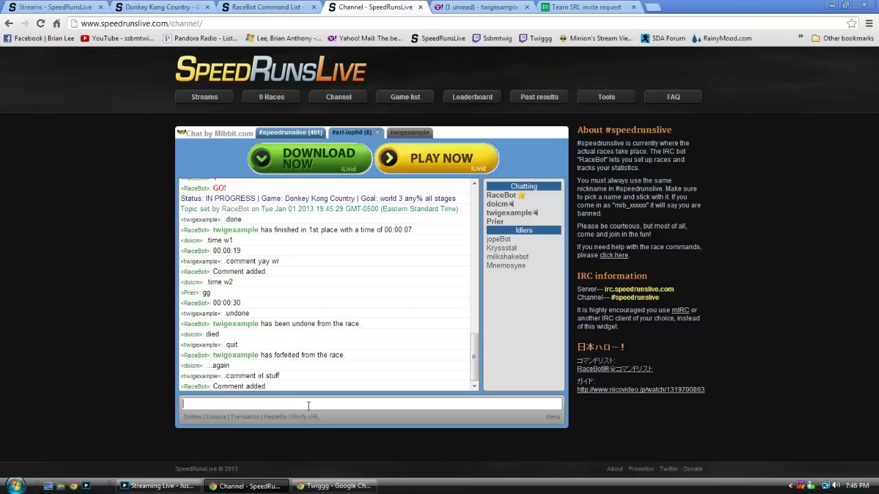
{"action": "type", "text": ".undone"}
{"action": "key", "text": "Return"}
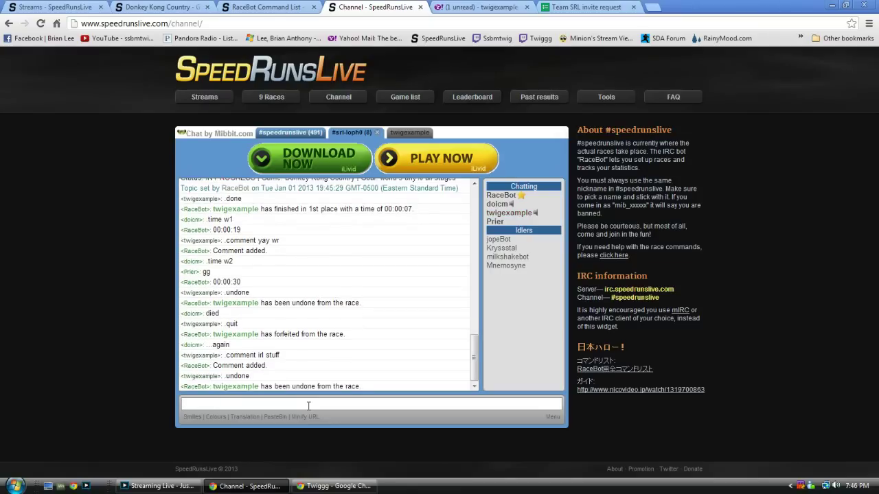
- Finish the race with .done and comment 'it was a rough time'
{"action": "type", "text": "."}
{"action": "type", "text": "done"}
{"action": "key", "text": "Return"}
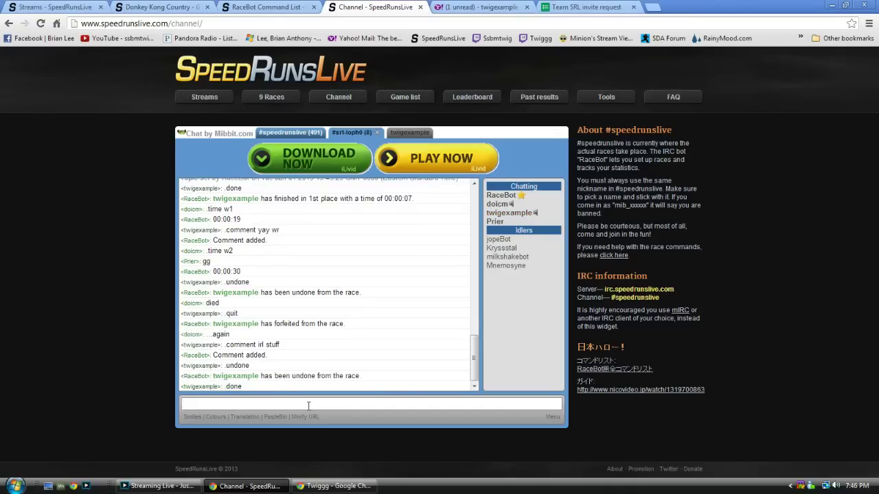
{"action": "type", "text": ".comment it was "}
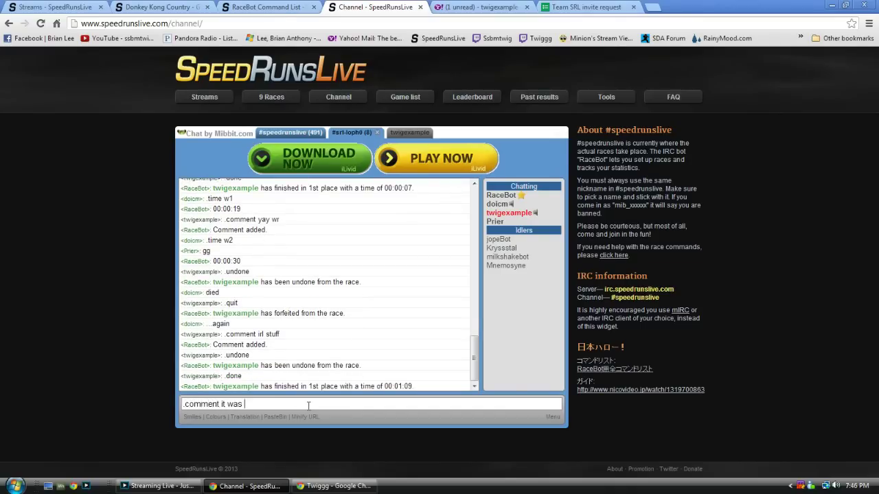
{"action": "type", "text": "a rough time"}
{"action": "key", "text": "Return"}
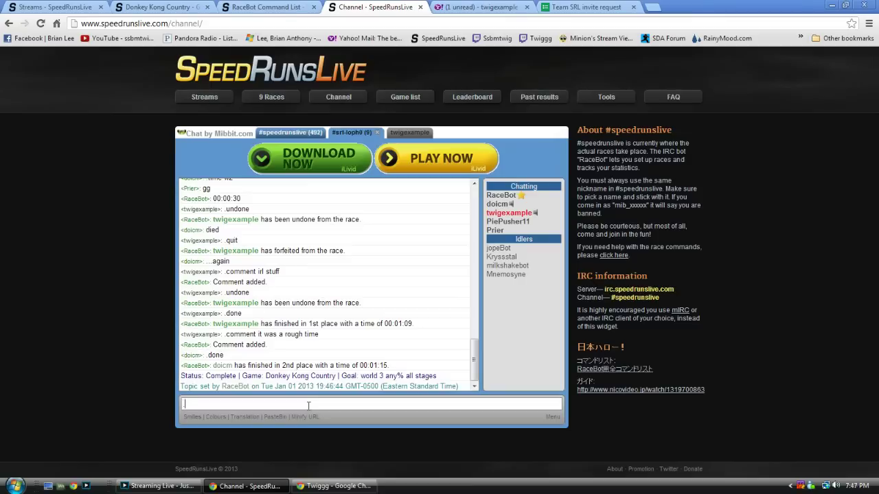
- Ask for the race to be ended by sending 'end plz'
{"action": "type", "text": ".e"}
{"action": "key", "text": "BackSpace"}
{"action": "key", "text": "BackSpace"}
{"action": "type", "text": "end plz"}
{"action": "key", "text": "Return"}
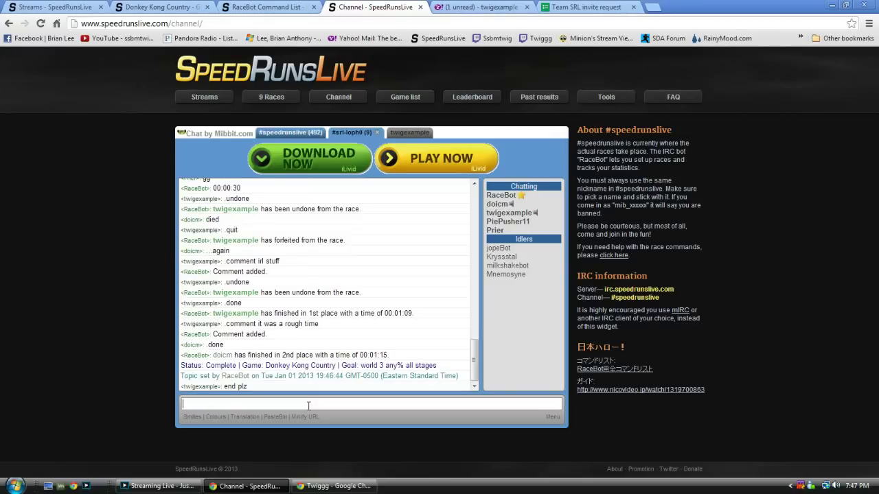
- Glance at the Donkey Kong Country page, then return to the race channel chat input
{"action": "left_click", "coordinate": [165, 7]}
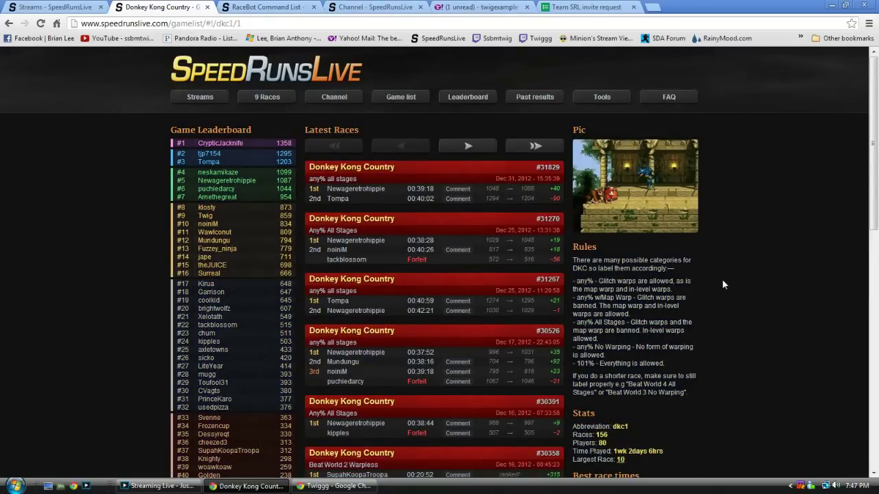
{"action": "left_click", "coordinate": [373, 6]}
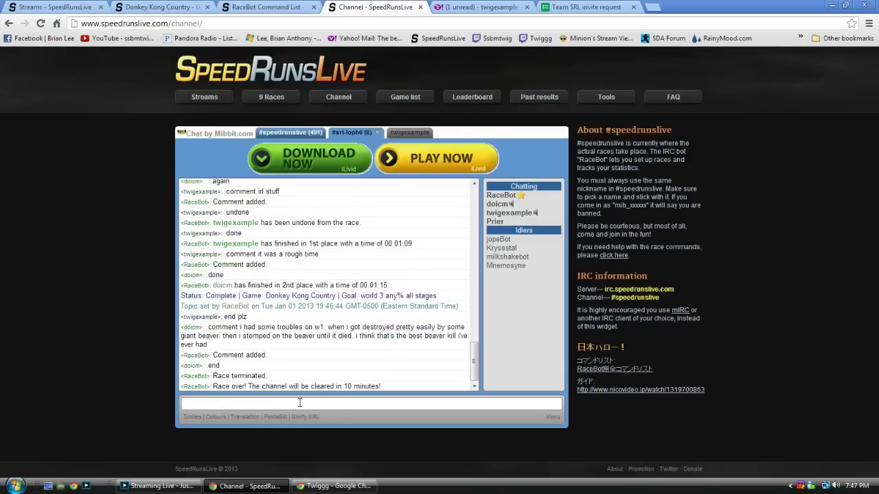
{"action": "left_click", "coordinate": [322, 405]}
- Ask 'hey wanna do a rematch?', reopen with .rematch, and set the goal 'any% all stages'
{"action": "type", "text": "hey wanna do a rema"}
{"action": "type", "text": "tch?"}
{"action": "key", "text": "Return"}
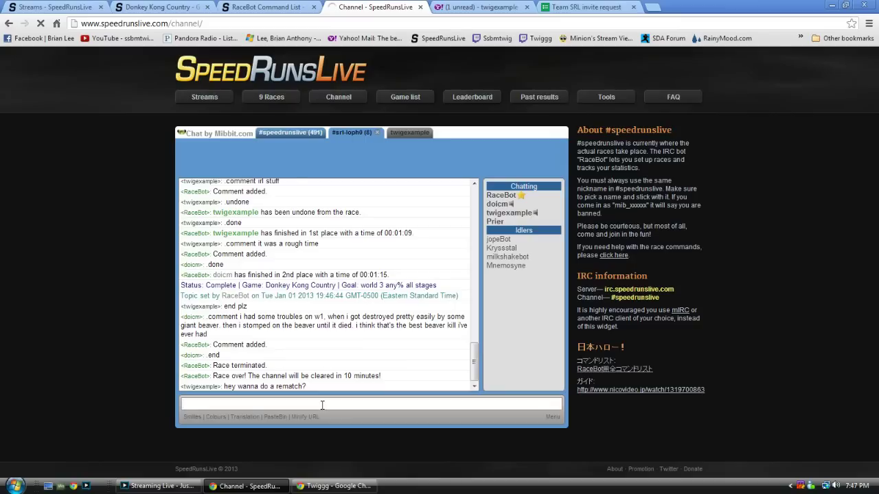
{"action": "type", "text": ".rematch"}
{"action": "key", "text": "Return"}
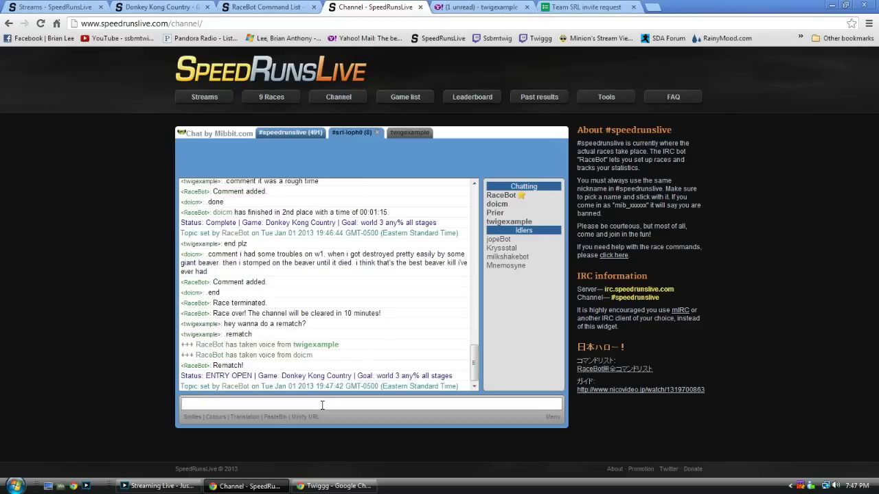
{"action": "type", "text": ".setgo"}
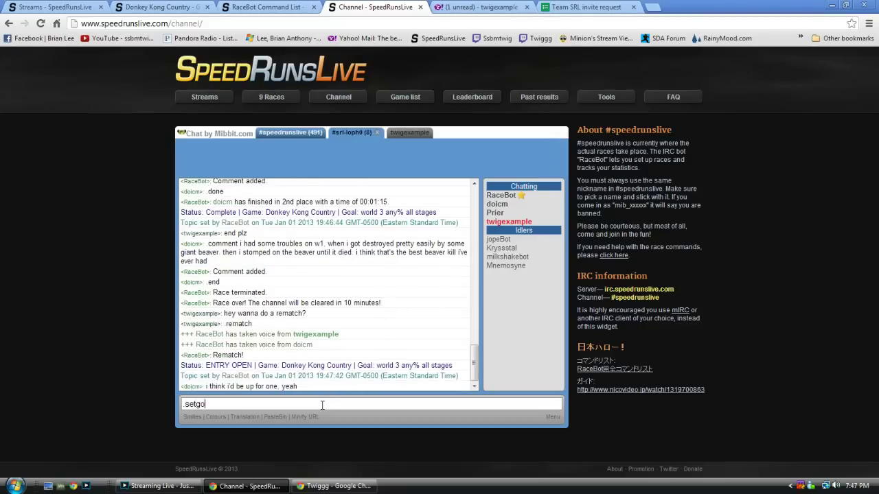
{"action": "type", "text": "al "}
{"action": "type", "text": "any% all stage"}
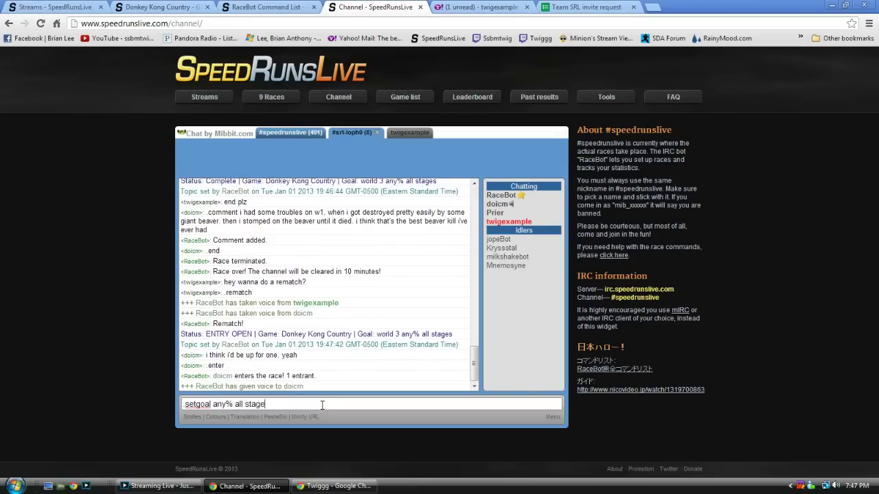
{"action": "type", "text": "s"}
{"action": "key", "text": "Return"}
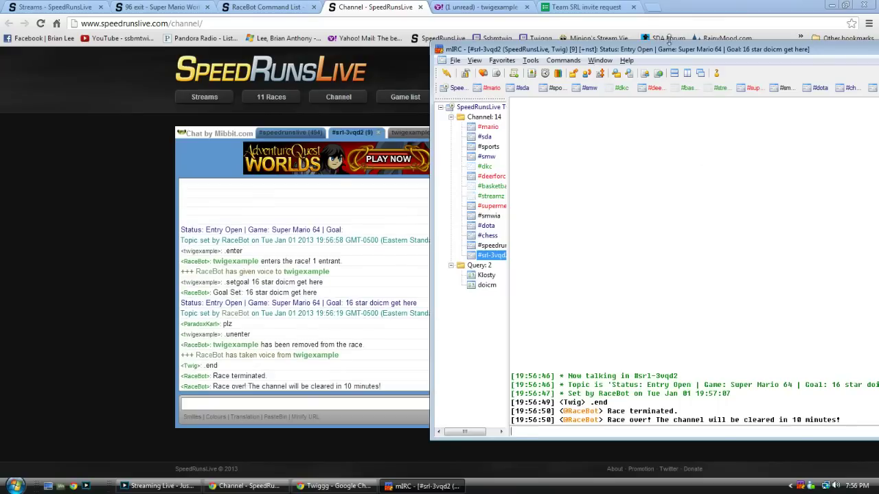
- Minimize mIRC and return focus to the web chat input
{"action": "left_click", "coordinate": [792, 52]}
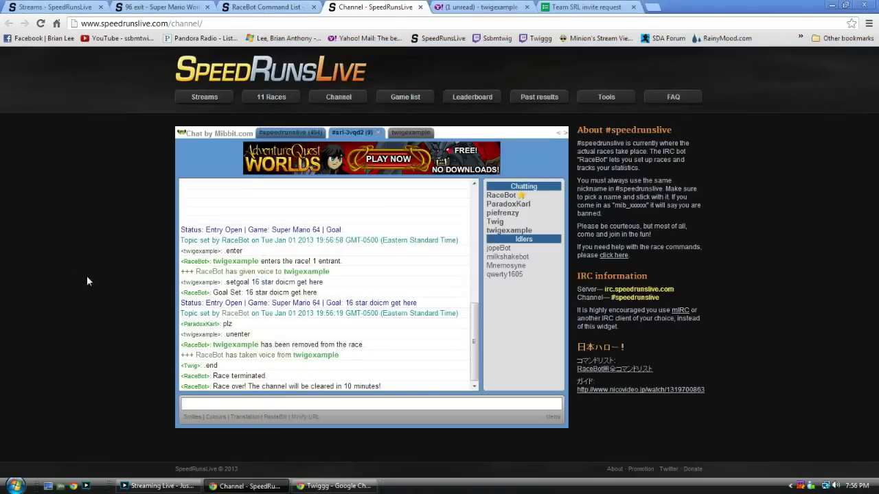
{"action": "left_click", "coordinate": [360, 402]}
- In #srl-3vqd2, reply 'nah its cool' and 'dont worry about it'
{"action": "left_click", "coordinate": [287, 133]}
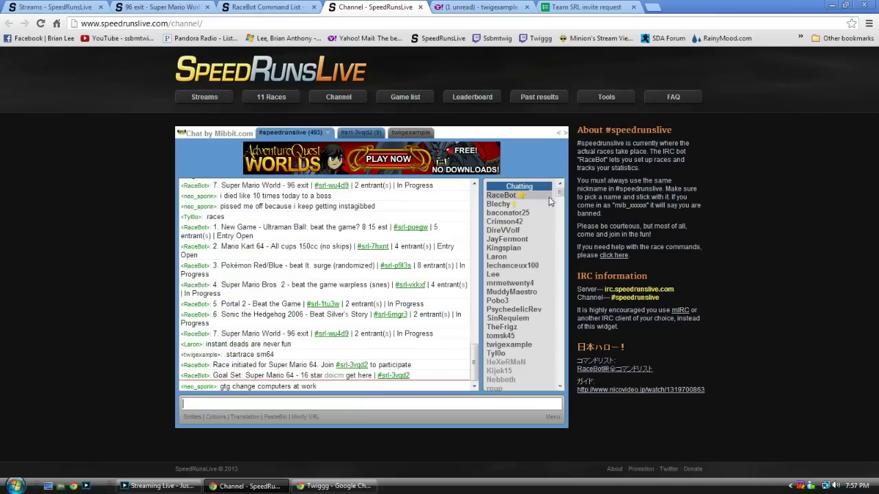
{"action": "mouse_move", "coordinate": [560, 193]}
{"action": "left_mouse_down"}
{"action": "mouse_move", "coordinate": [559, 215]}
{"action": "mouse_move", "coordinate": [558, 193]}
{"action": "left_mouse_up"}
{"action": "left_click", "coordinate": [362, 132]}
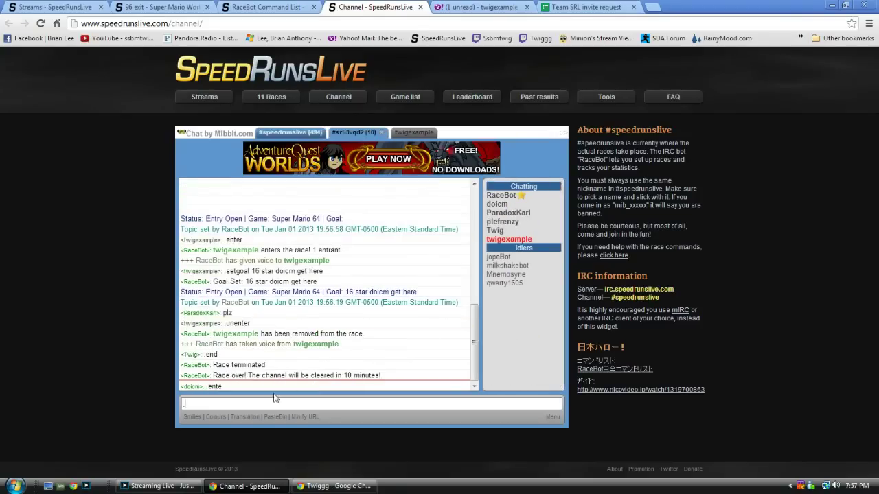
{"action": "type", "text": ".dont worry"}
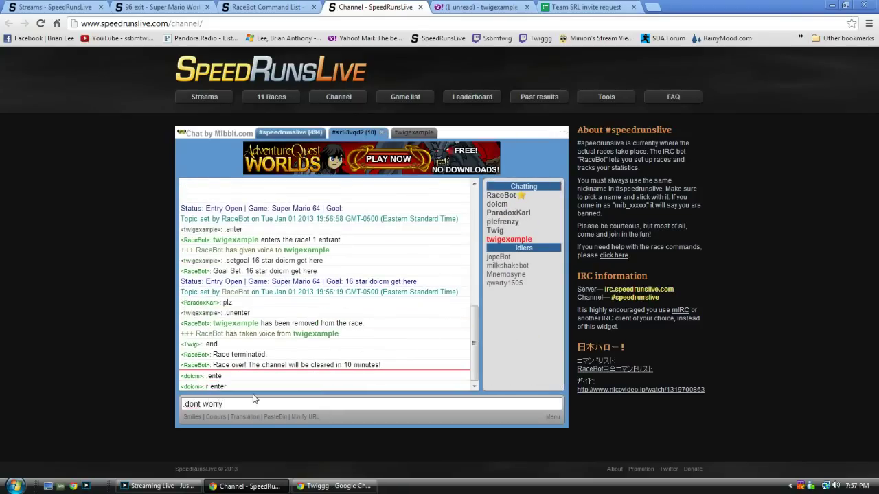
{"action": "type", "text": " about"}
{"action": "key", "text": "BackSpace"}
{"action": "key", "text": "BackSpace"}
{"action": "key", "text": "BackSpace"}
{"action": "key", "text": "BackSpace"}
{"action": "key", "text": "BackSpace"}
{"action": "key", "text": "BackSpace"}
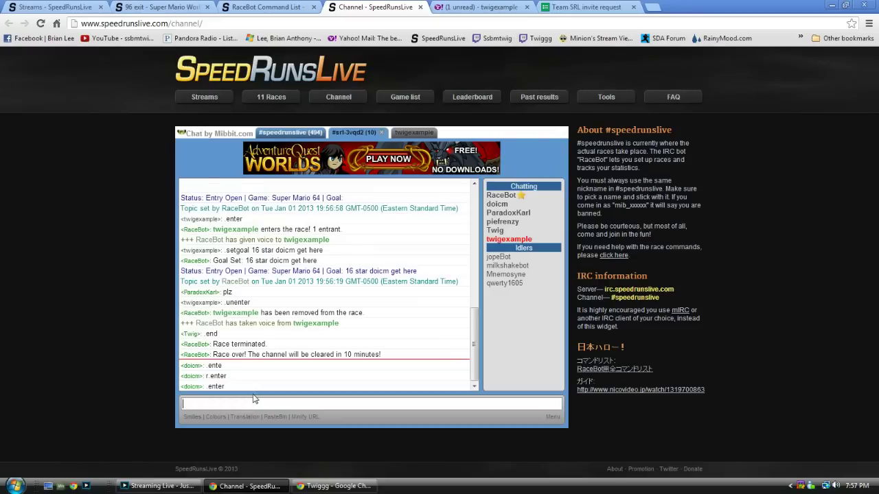
{"action": "type", "text": "nah its cool"}
{"action": "key", "text": "Return"}
{"action": "type", "text": "dont"}
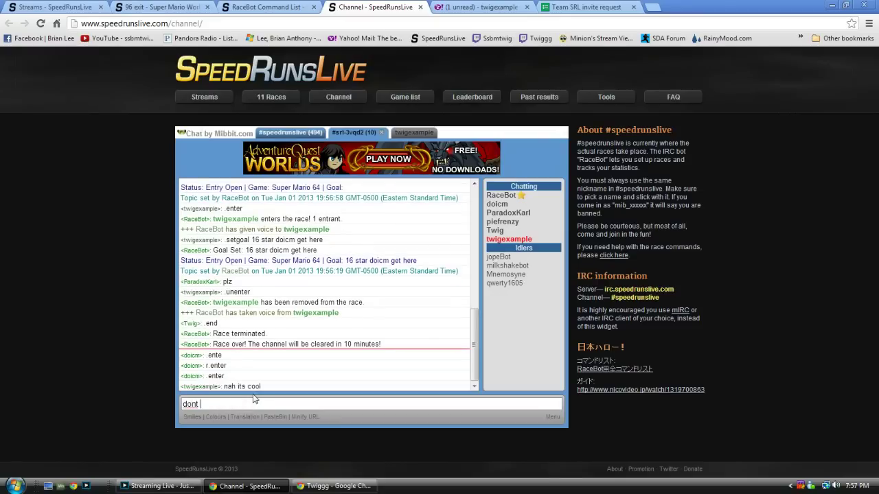
{"action": "type", "text": " worry about it"}
{"action": "key", "text": "Return"}
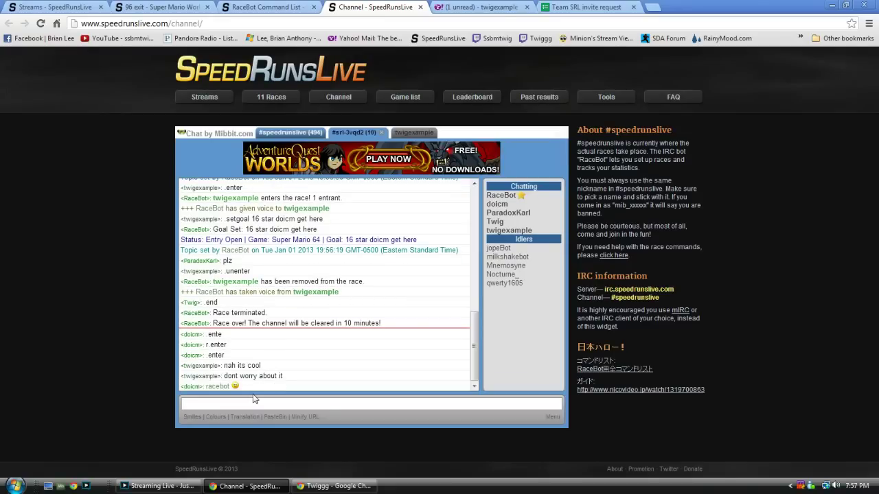
- Send 'nah i ended' and switch between the #speedrunslive and #srl-3vqd2 channels
{"action": "type", "text": "nah i ended"}
{"action": "key", "text": "Return"}
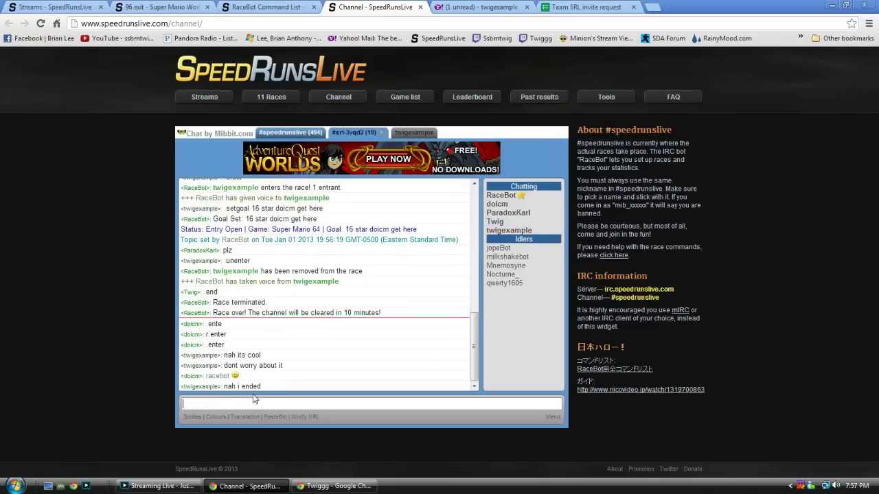
{"action": "left_click", "coordinate": [293, 132]}
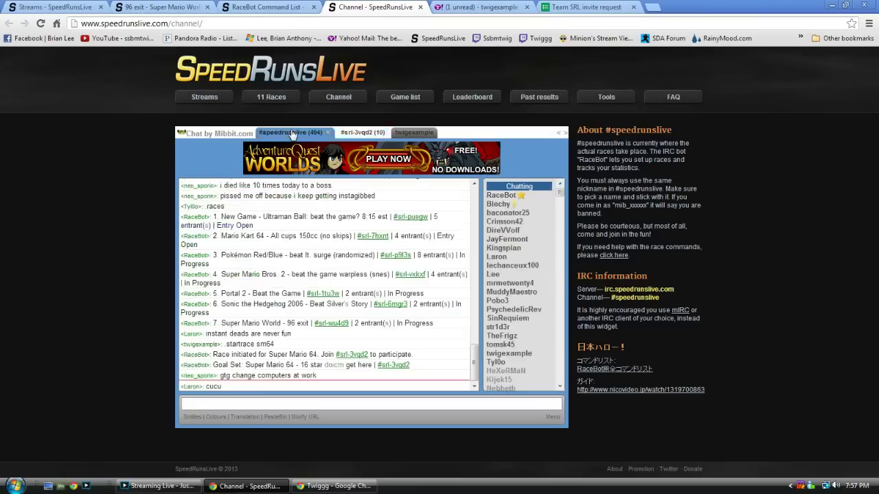
{"action": "left_click", "coordinate": [368, 131]}
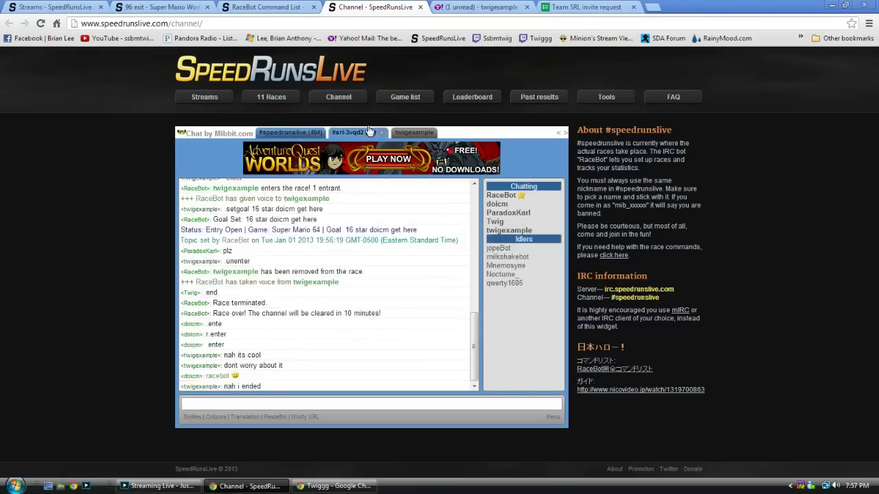
{"action": "left_click", "coordinate": [300, 131]}
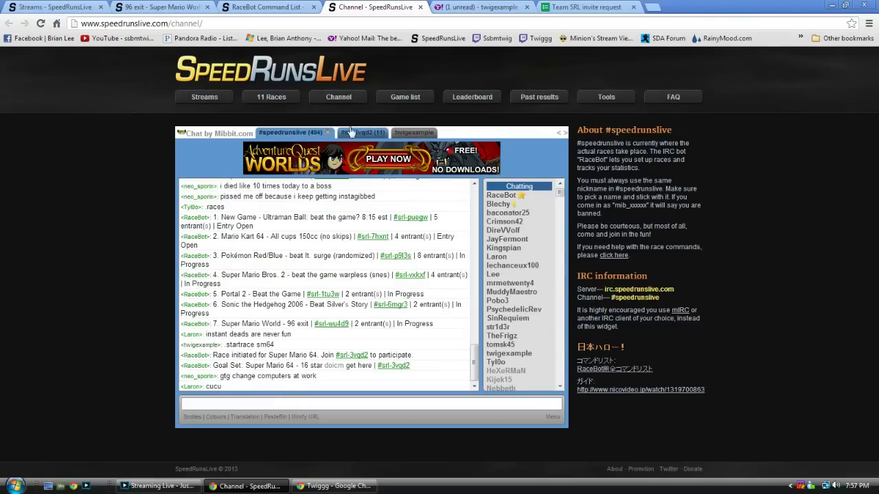
- Discard a draft .startrace sm64 and send .rematch in #srl-3vqd2
{"action": "type", "text": ".start"}
{"action": "type", "text": "race sm64"}
{"action": "key", "text": "BackSpace"}
{"action": "key", "text": "BackSpace"}
{"action": "key", "text": "BackSpace"}
{"action": "key", "text": "BackSpace"}
{"action": "key", "text": "BackSpace"}
{"action": "key", "text": "BackSpace"}
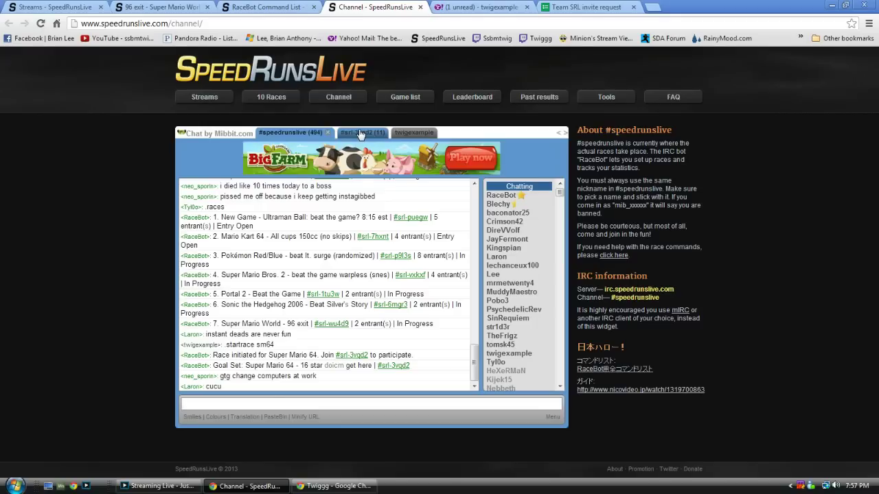
{"action": "left_click", "coordinate": [360, 134]}
{"action": "type", "text": ".remat"}
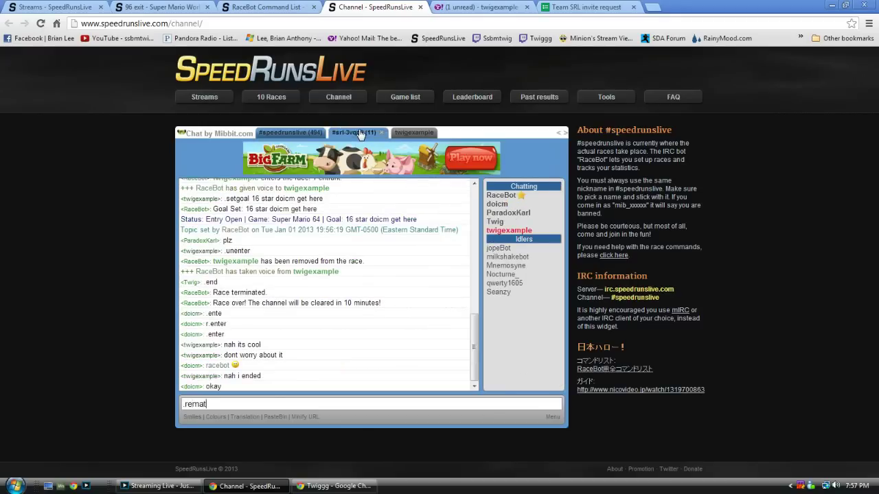
{"action": "type", "text": "ch"}
{"action": "key", "text": "Return"}
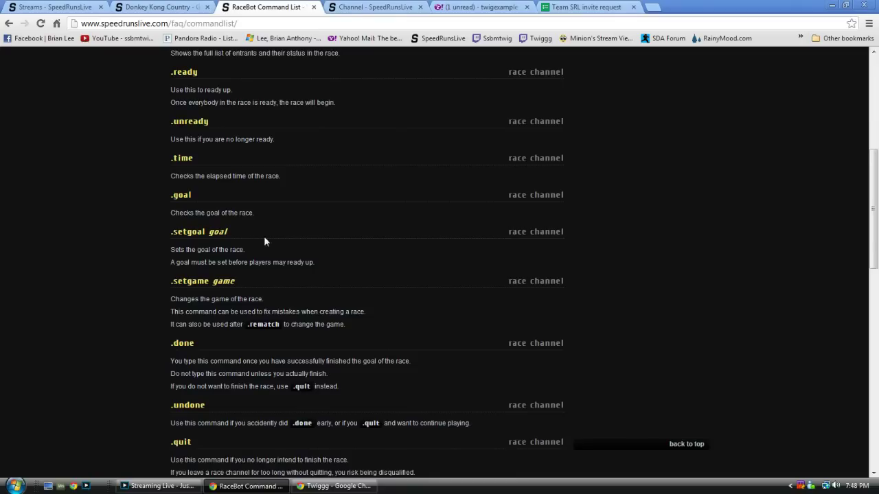
- Highlight the .setgame command description, then move over to the Donkey Kong Country page
{"action": "left_click_drag", "start_coordinate": [265, 239], "coordinate": [466, 350]}
{"action": "left_click_drag", "start_coordinate": [164, 274], "coordinate": [423, 324]}
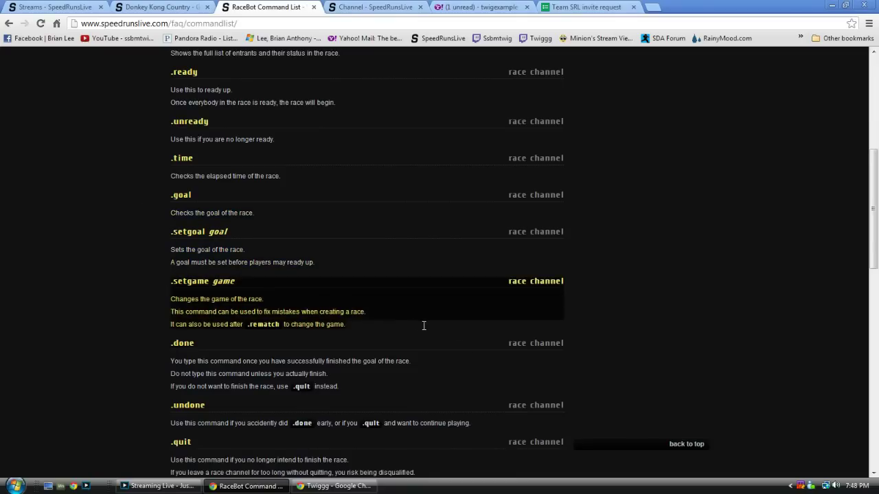
{"action": "left_click", "coordinate": [162, 7]}
{"action": "left_click", "coordinate": [350, 7]}
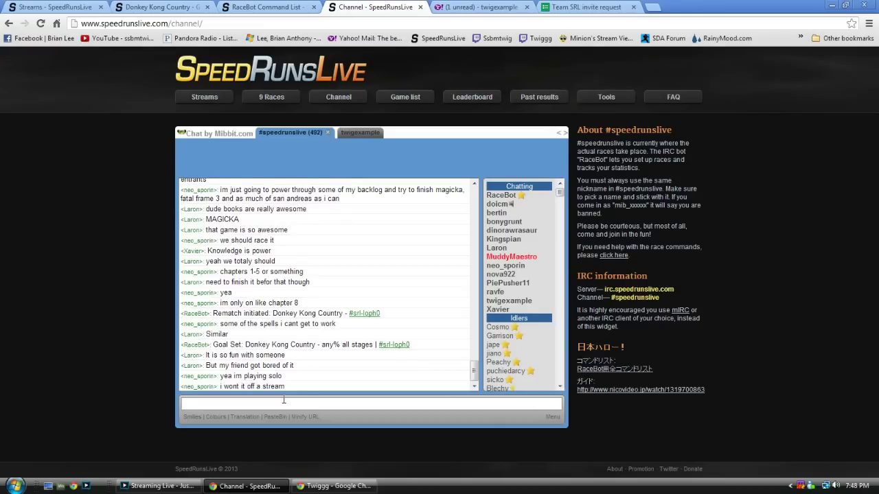
{"action": "left_click", "coordinate": [480, 6]}
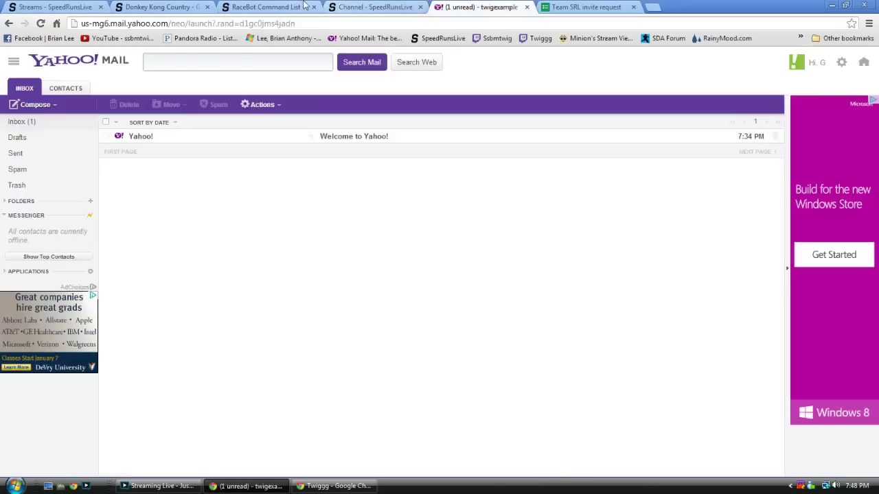
{"action": "left_click", "coordinate": [267, 7]}
{"action": "left_click", "coordinate": [175, 8]}
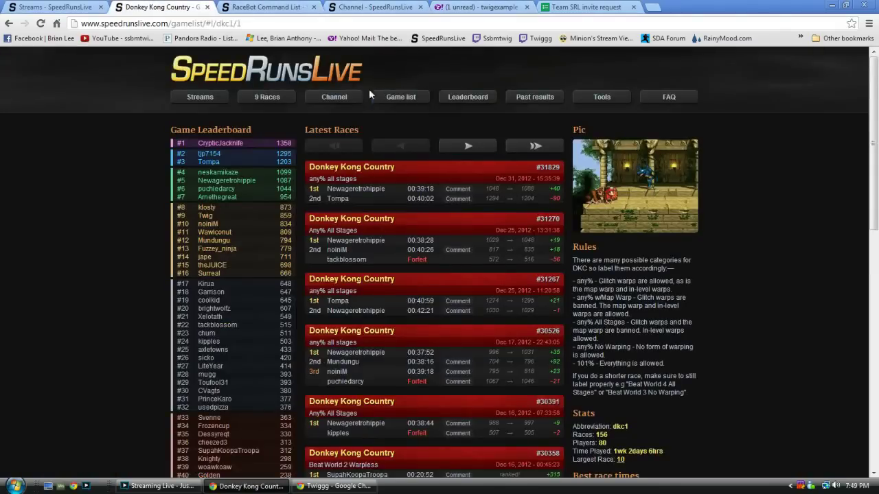
- Open Super Mario 64 from the Game list, scroll to its stats, then return to chat
{"action": "left_click", "coordinate": [402, 97]}
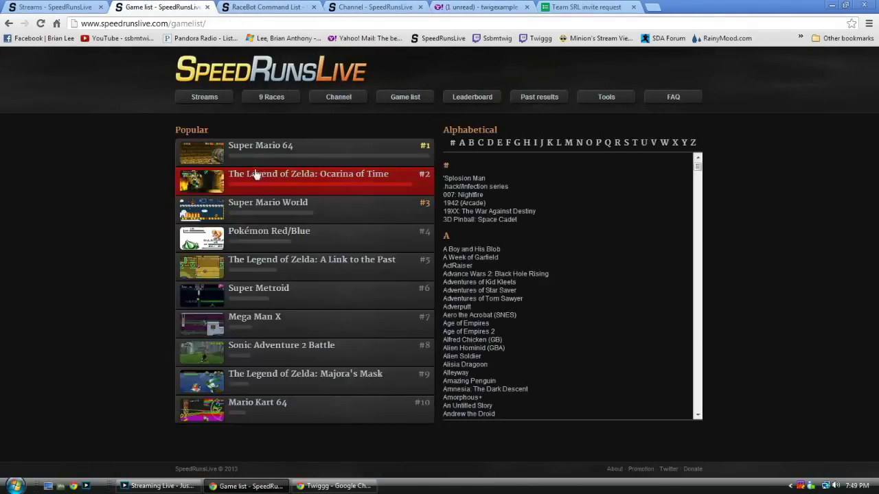
{"action": "left_click", "coordinate": [278, 159]}
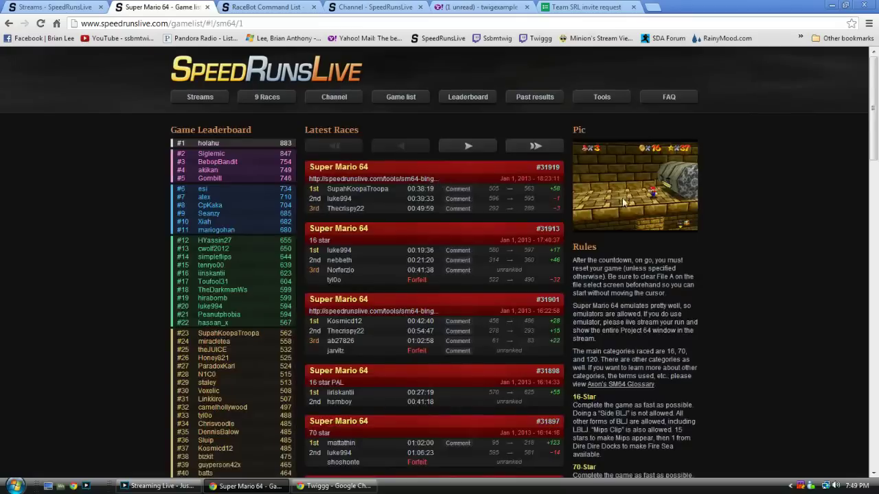
{"action": "scroll", "coordinate": [612, 202], "scroll_direction": "down", "scroll_amount": 3}
{"action": "scroll", "coordinate": [612, 202], "scroll_direction": "down", "scroll_amount": 3}
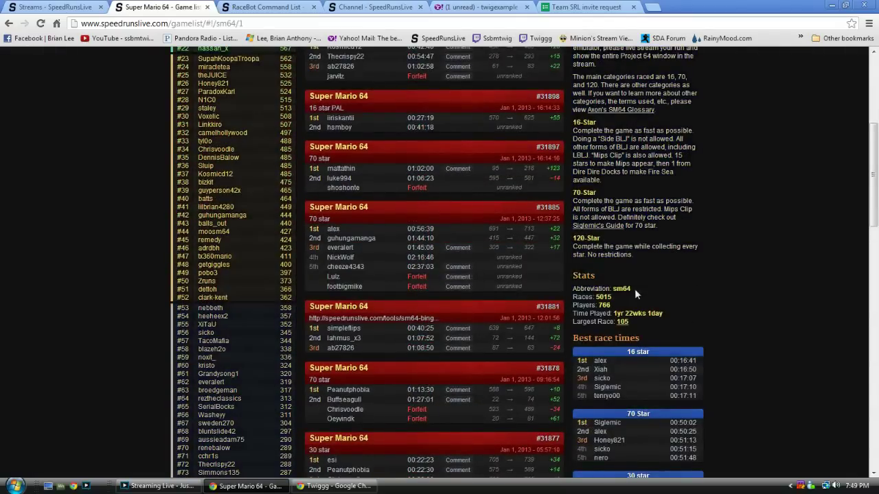
{"action": "left_click", "coordinate": [268, 6]}
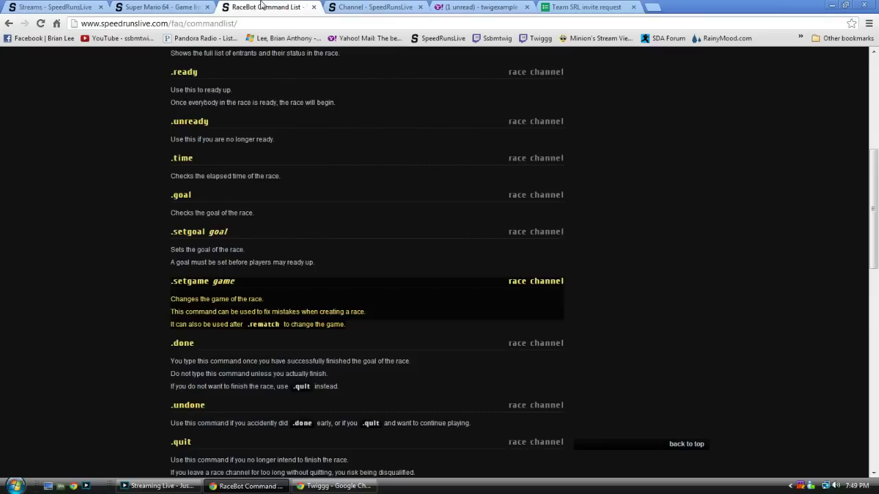
{"action": "left_click", "coordinate": [357, 8]}
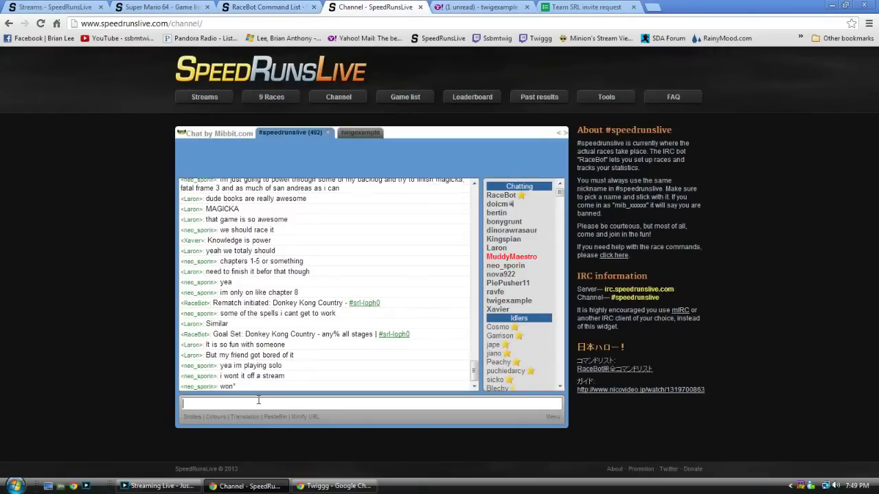
- Send .startrace sm644 and open the resulting #srl-z4a3x race channel
{"action": "type", "text": ".startrace"}
{"action": "type", "text": " sm644"}
{"action": "key", "text": "Return"}
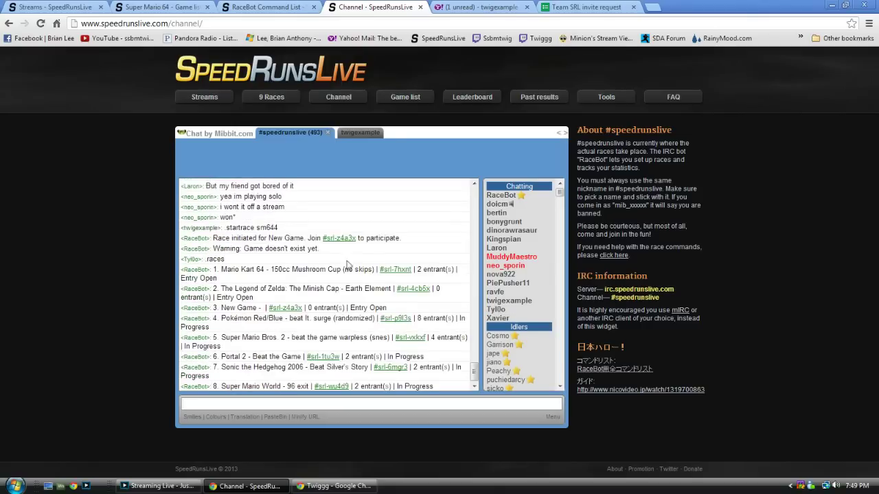
{"action": "double_click", "coordinate": [348, 237]}
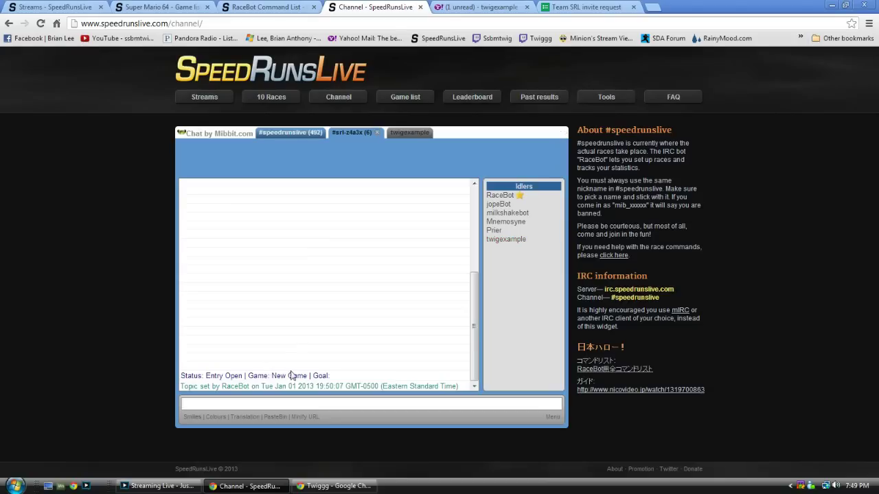
- Correct the race game to Super Mario 64 with .setgame sm64
{"action": "type", "text": ".set"}
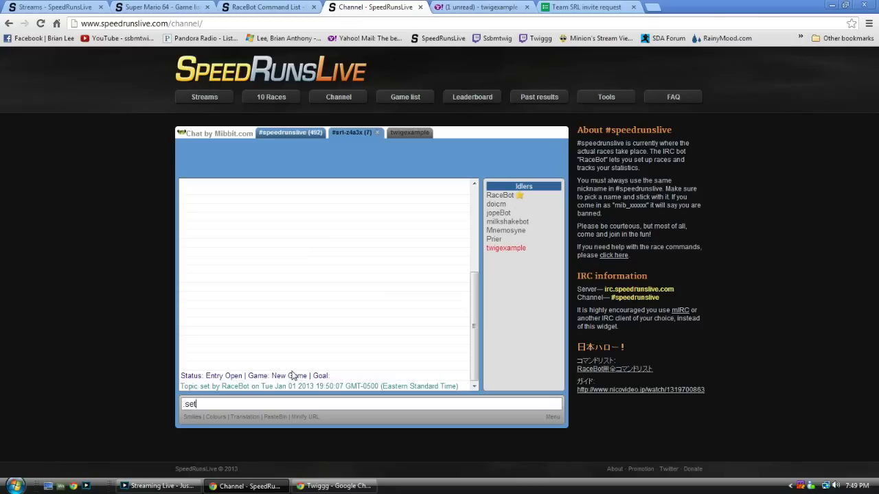
{"action": "type", "text": "game sm64"}
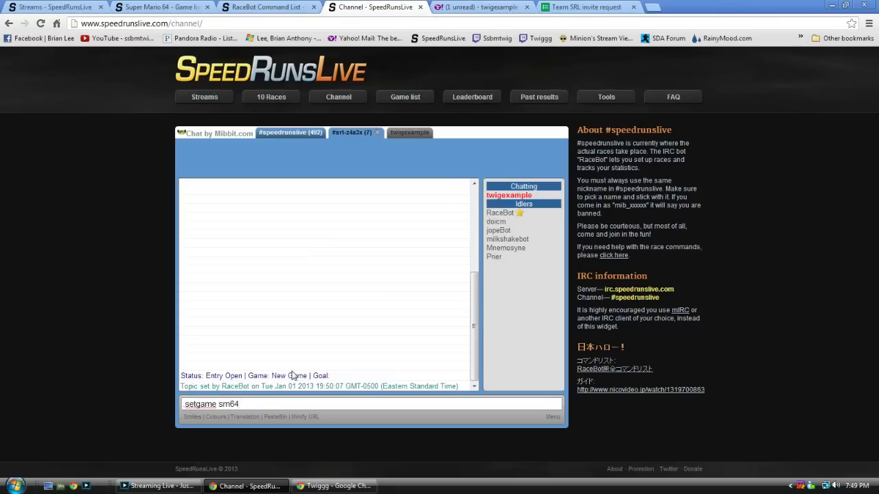
{"action": "key", "text": "Return"}
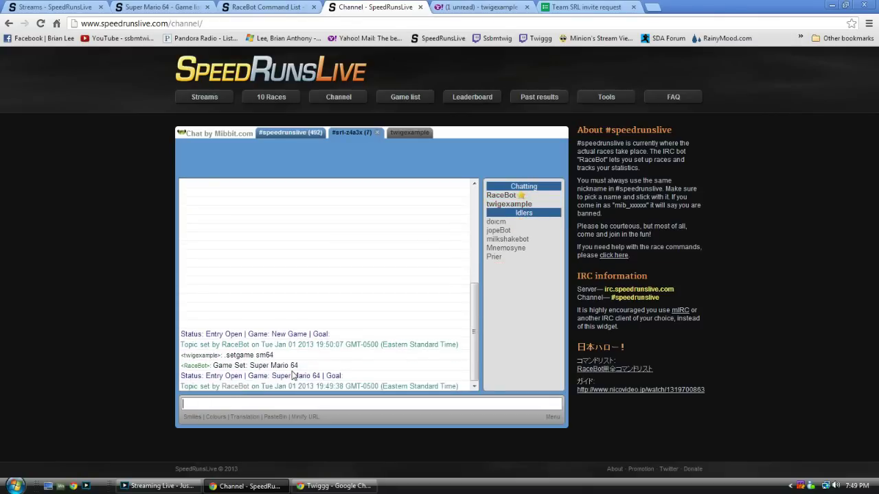
{"action": "left_click_drag", "start_coordinate": [214, 377], "coordinate": [343, 376]}
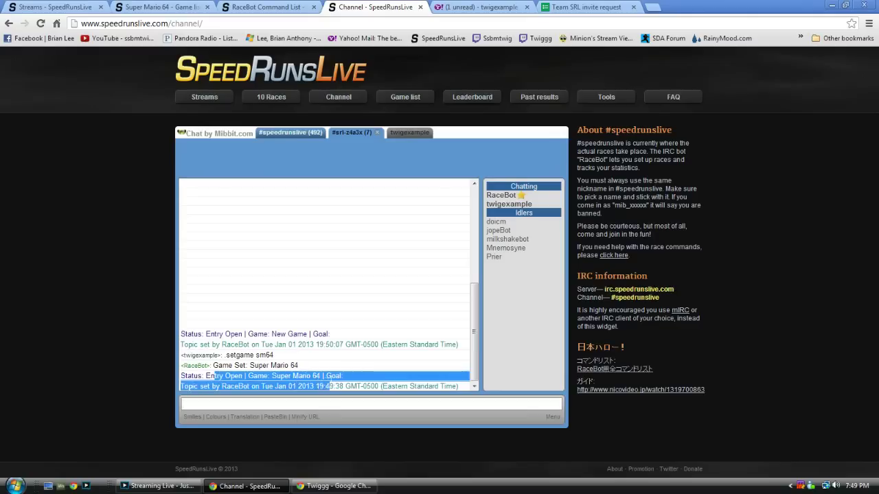
{"action": "left_click", "coordinate": [333, 382]}
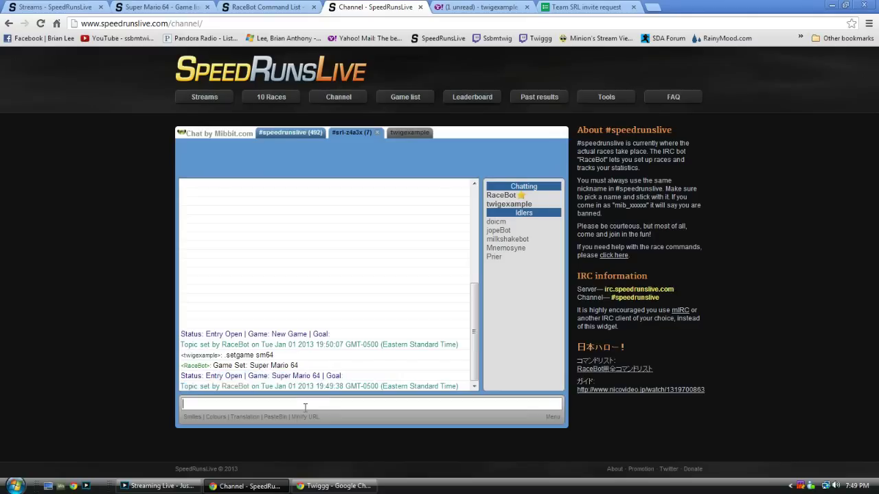
- Enter the race, set the goal to '70 star', and recheck the command list and SM64 page
{"action": "type", "text": ".enter"}
{"action": "key", "text": "BackSpace"}
{"action": "key", "text": "BackSpace"}
{"action": "key", "text": "BackSpace"}
{"action": "key", "text": "BackSpace"}
{"action": "key", "text": "BackSpace"}
{"action": "key", "text": "BackSpace"}
{"action": "key", "text": "BackSpace"}
{"action": "key", "text": "BackSpace"}
{"action": "key", "text": "Return"}
{"action": "type", "text": ".setgoal 70 s"}
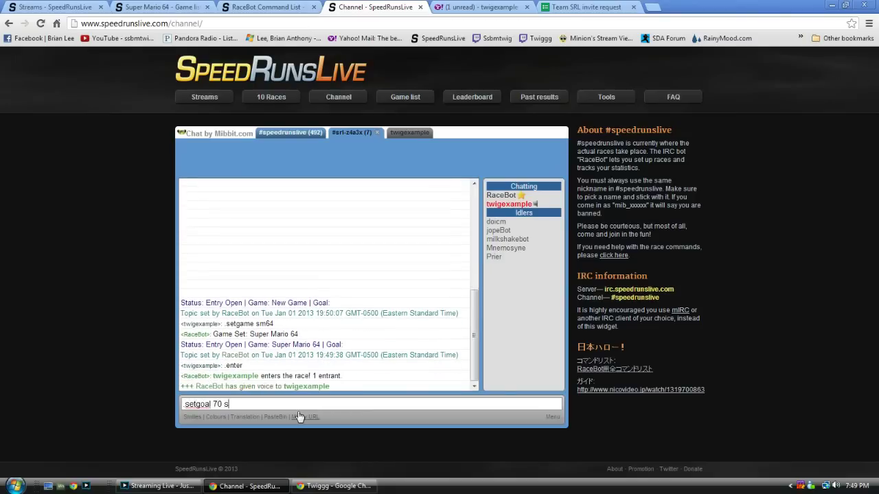
{"action": "type", "text": "tar"}
{"action": "key", "text": "Return"}
{"action": "left_click", "coordinate": [266, 7]}
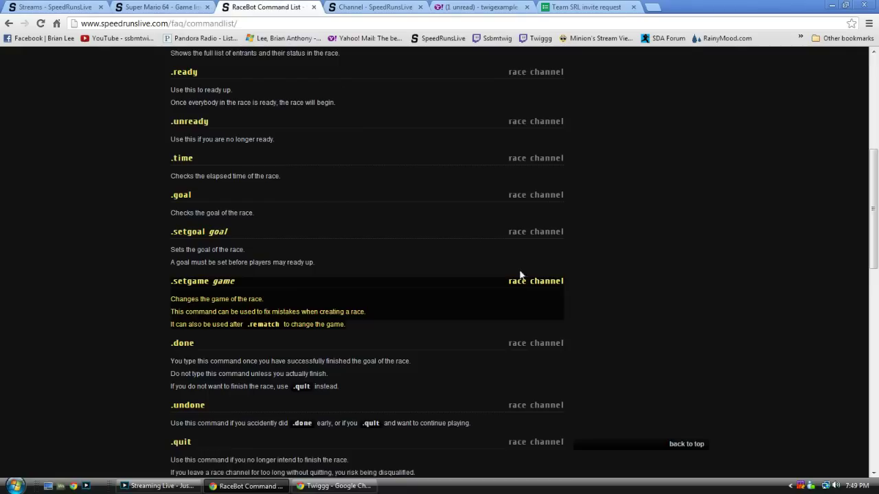
{"action": "left_click", "coordinate": [147, 6]}
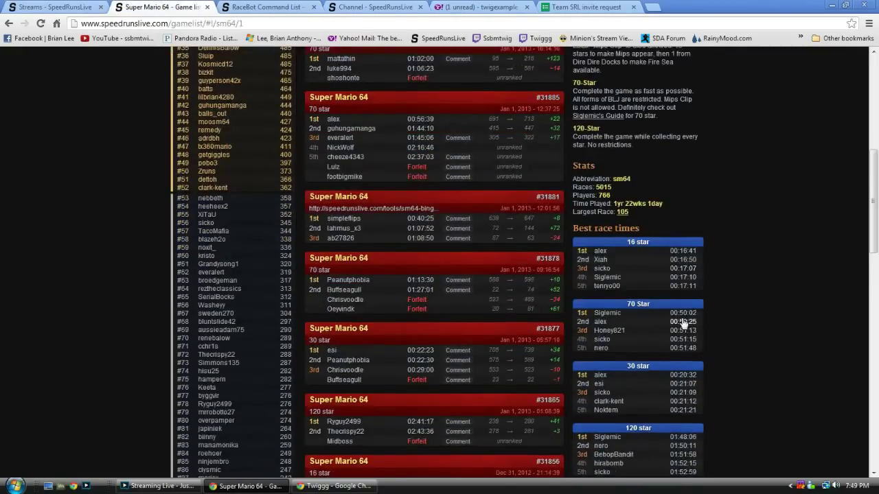
{"action": "left_click", "coordinate": [344, 8]}
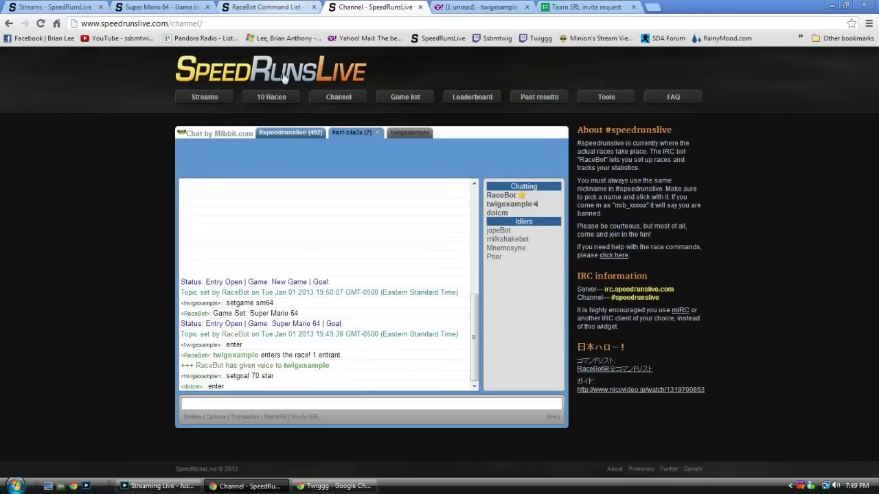